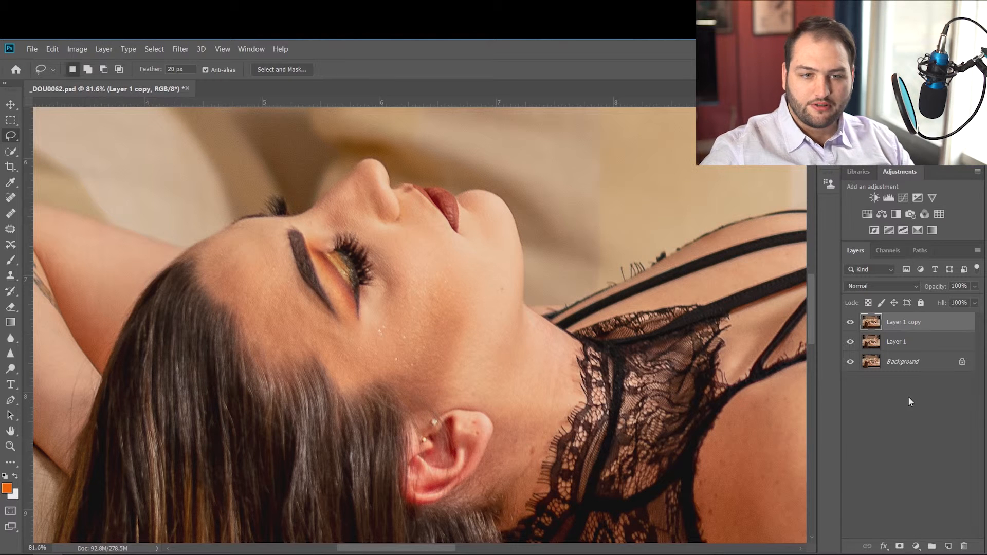
Rename the lower duplicate layer, just above the Background, as Tone.
click(902, 344)
click(939, 323)
click(942, 343)
click(939, 322)
click(900, 343)
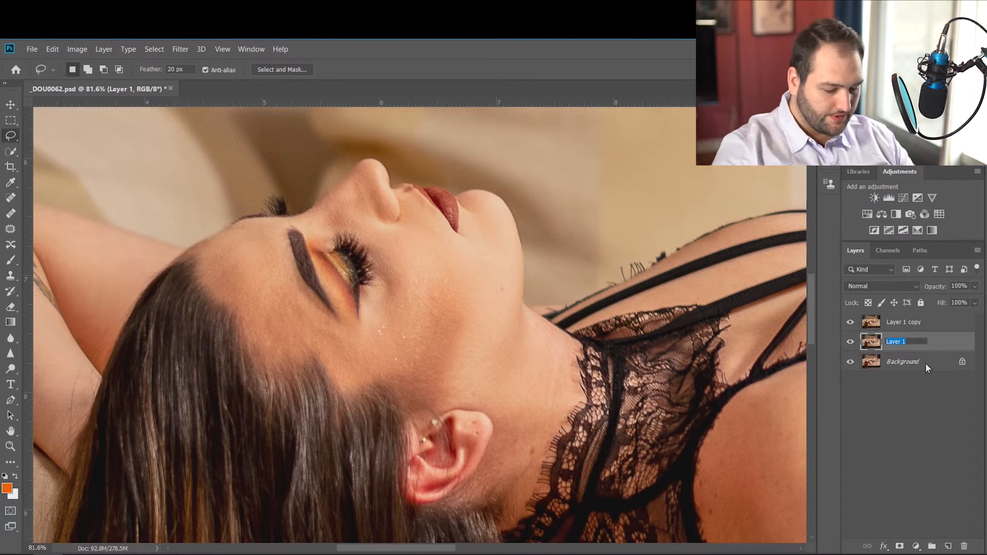
text(Tone)
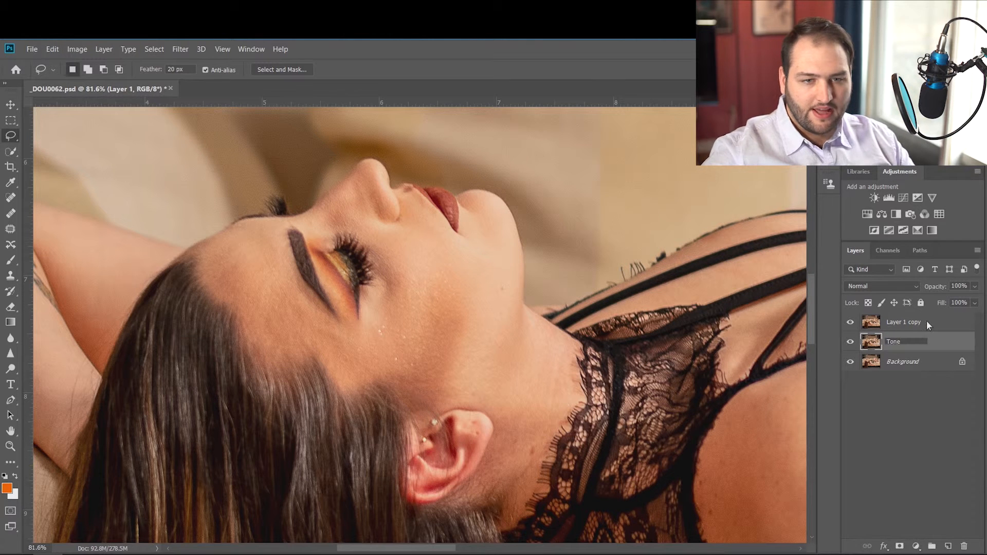
Rename the uppermost duplicate layer as Texture.
click(903, 318)
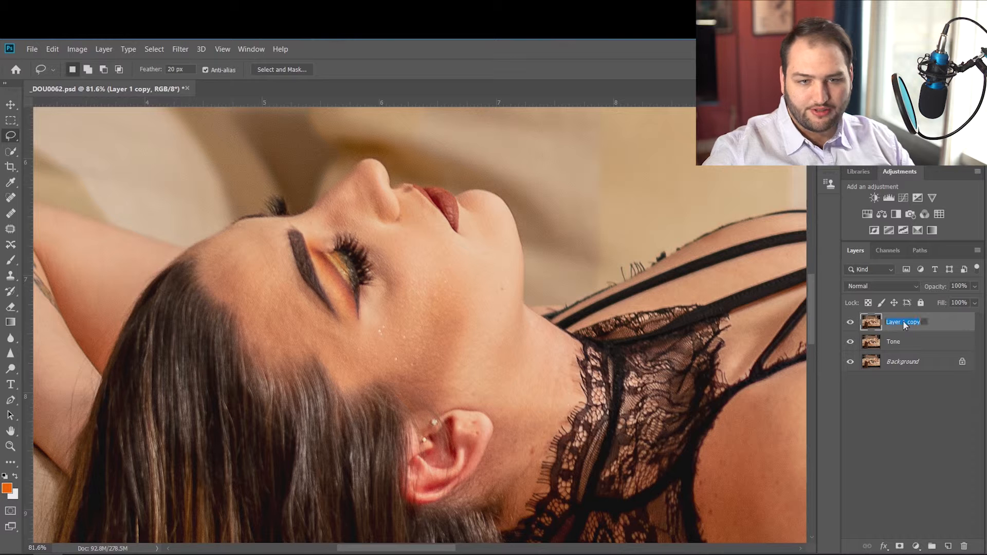
text(Texture)
key(Return)
Put the Texture and Tone layers together into a new group and name it FS.
shift+click(916, 340)
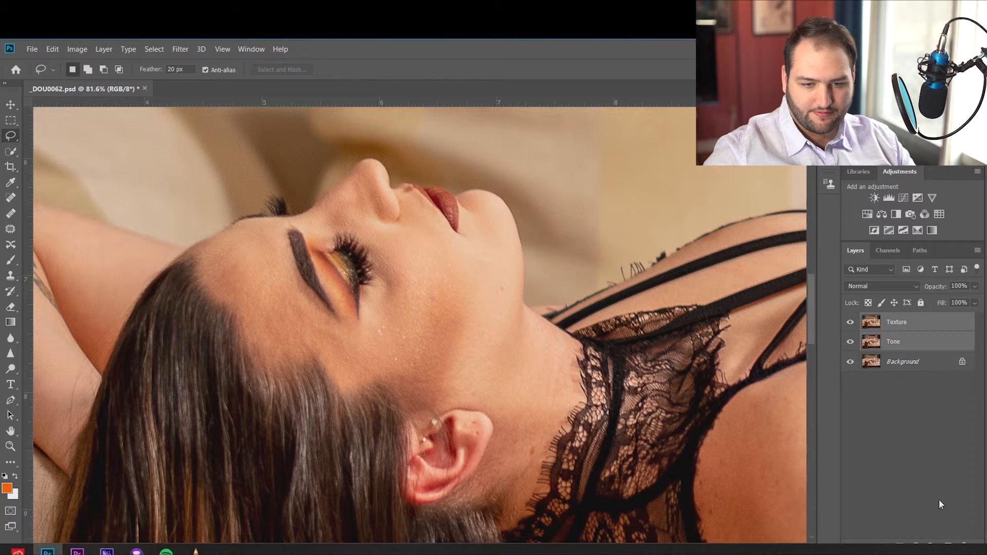
click(932, 547)
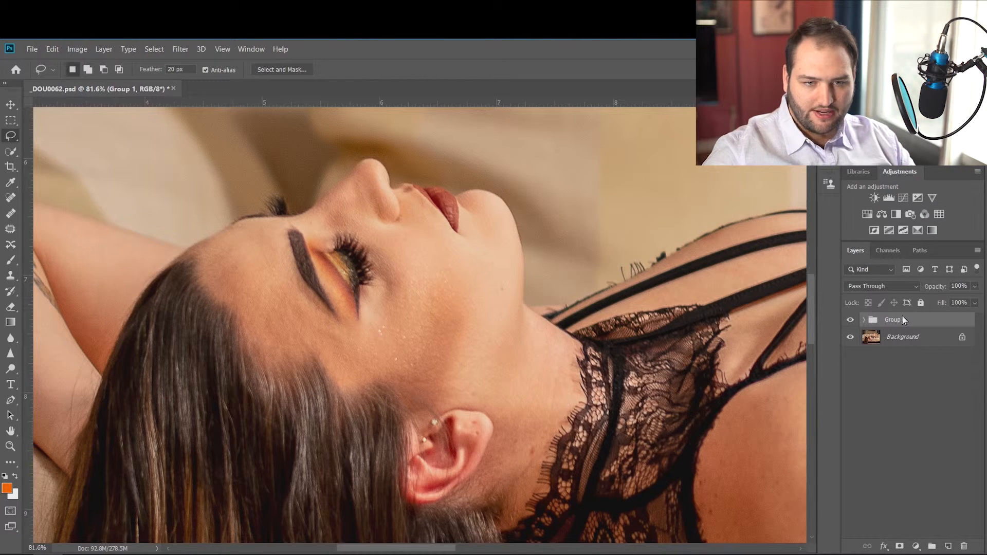
double_click(900, 319)
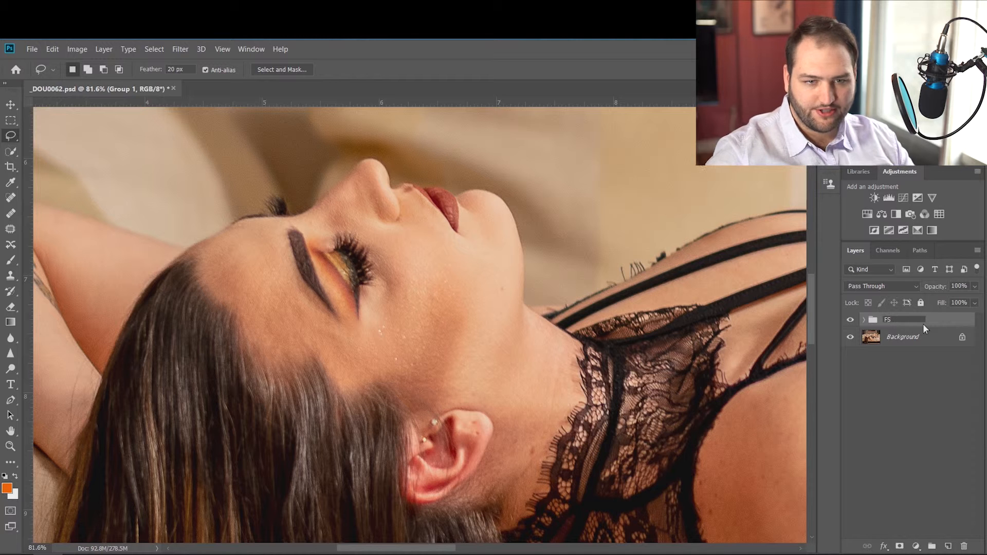
text(FS)
key(Return)
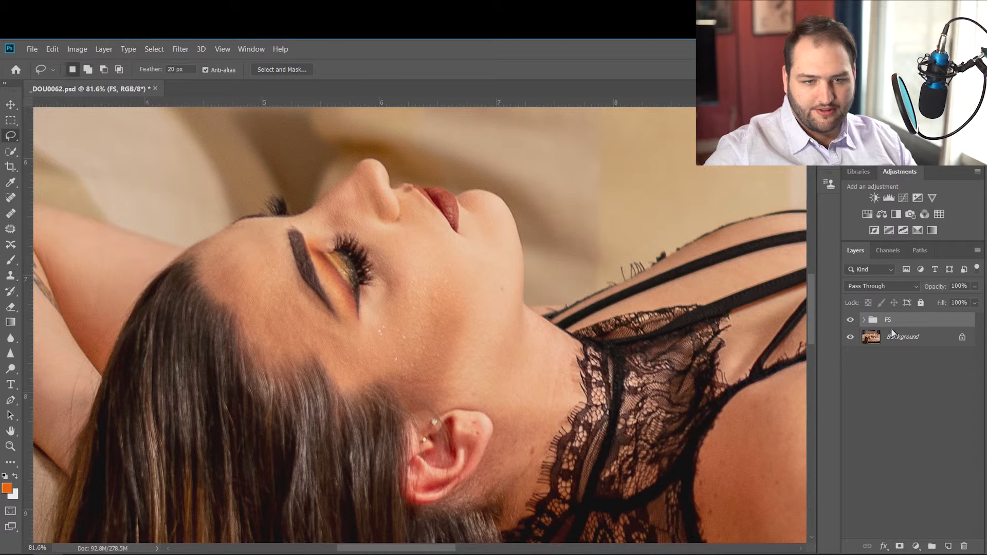
Expand the FS group, make Tone the active layer and hide the Texture layer.
click(864, 320)
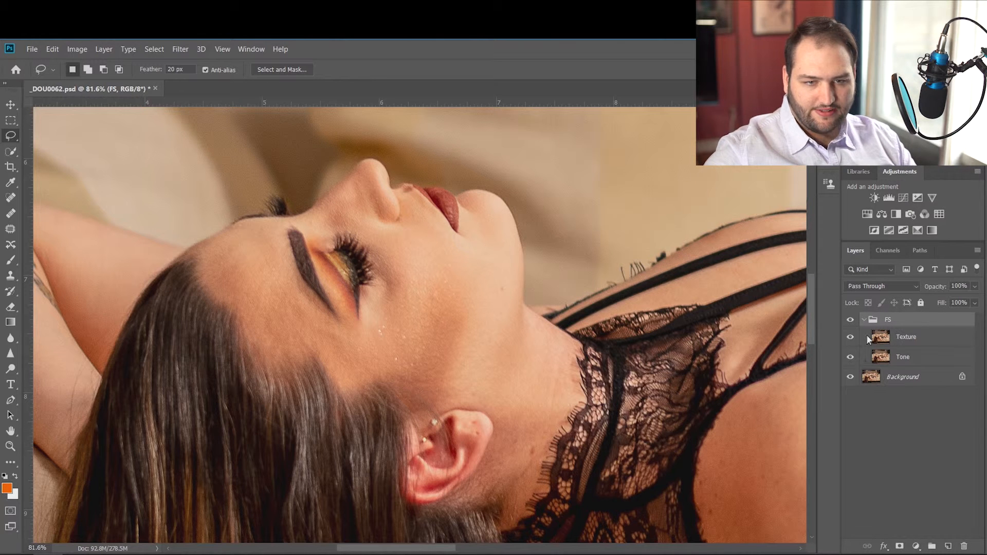
click(906, 362)
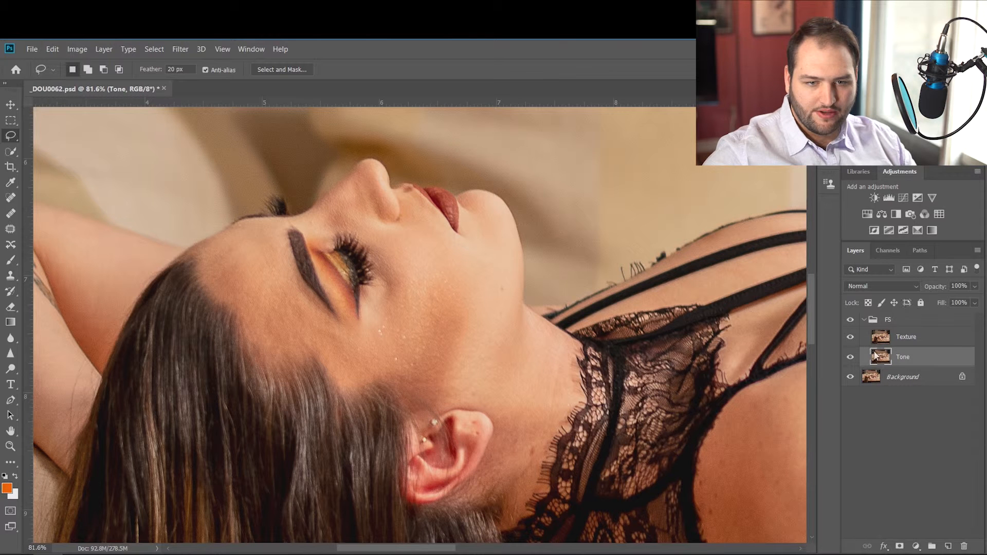
click(850, 337)
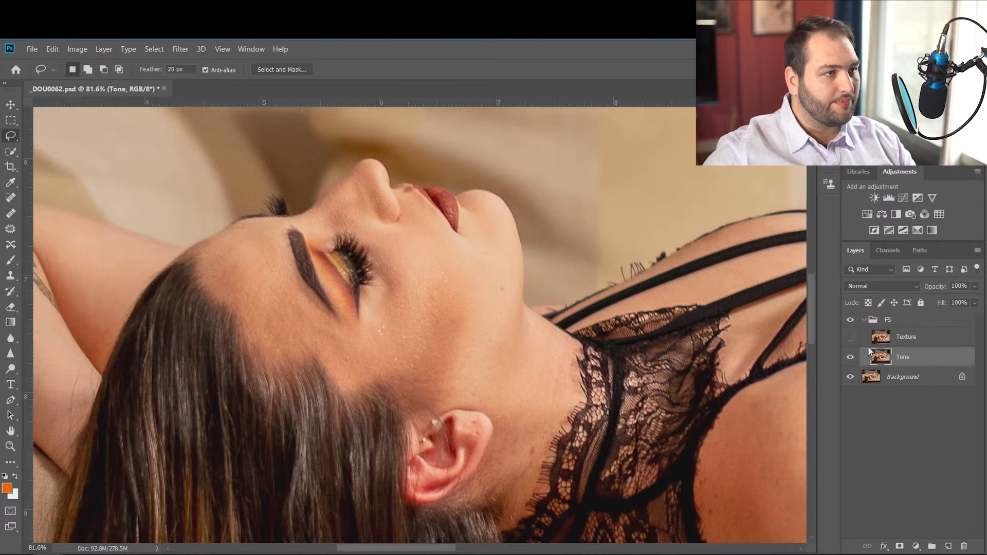
Apply a Gaussian Blur with a 4.5-pixel radius to the Tone layer and compare it with the unblurred image.
click(176, 49)
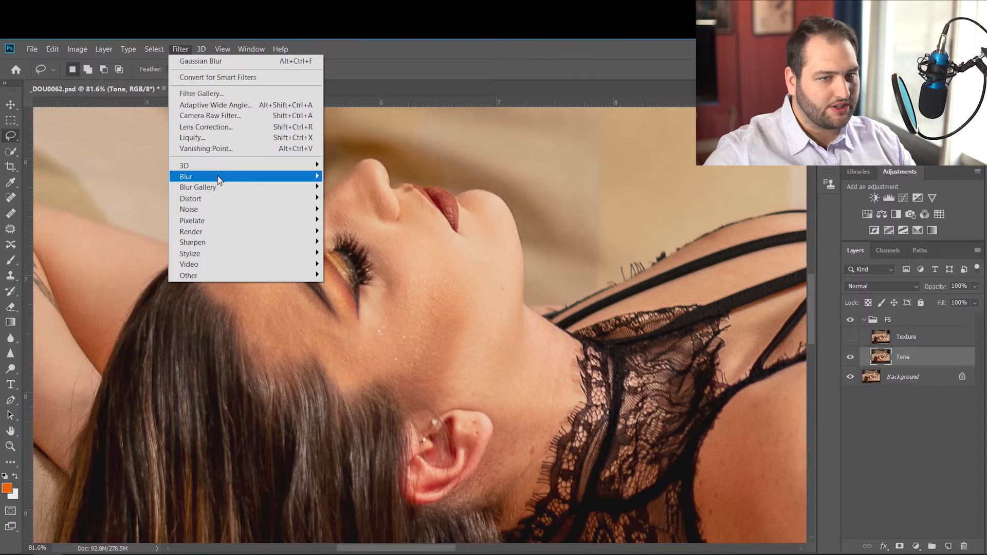
mouse_move(219, 179)
click(366, 222)
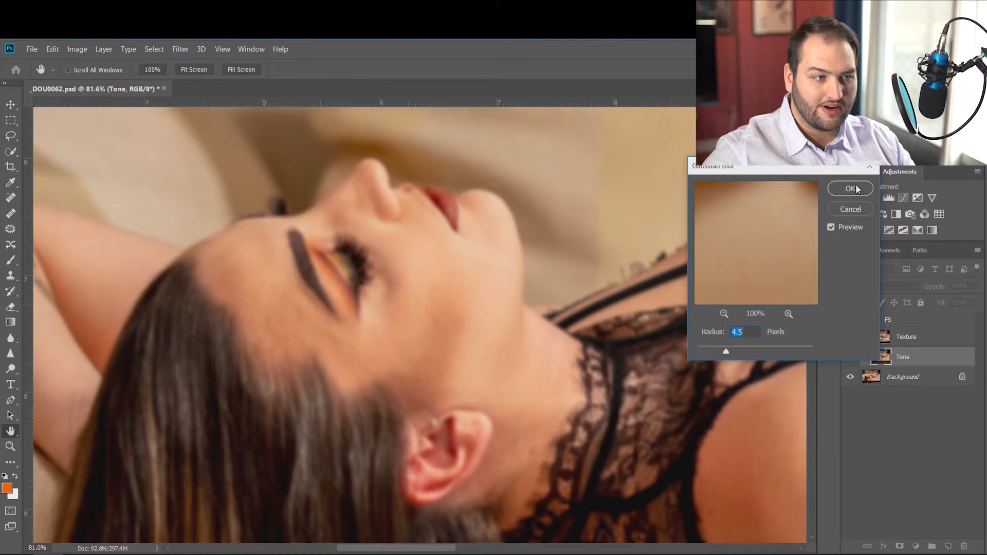
click(434, 298)
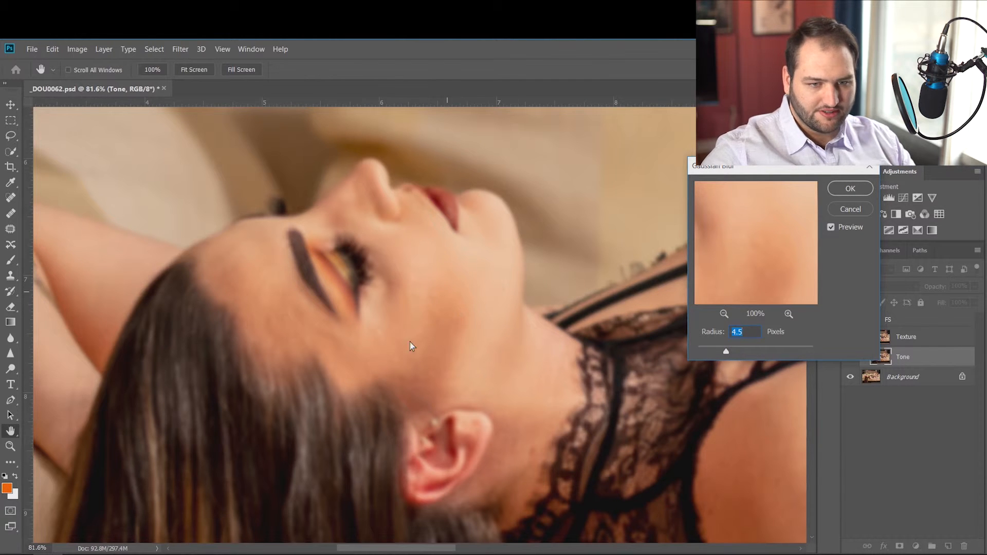
click(851, 189)
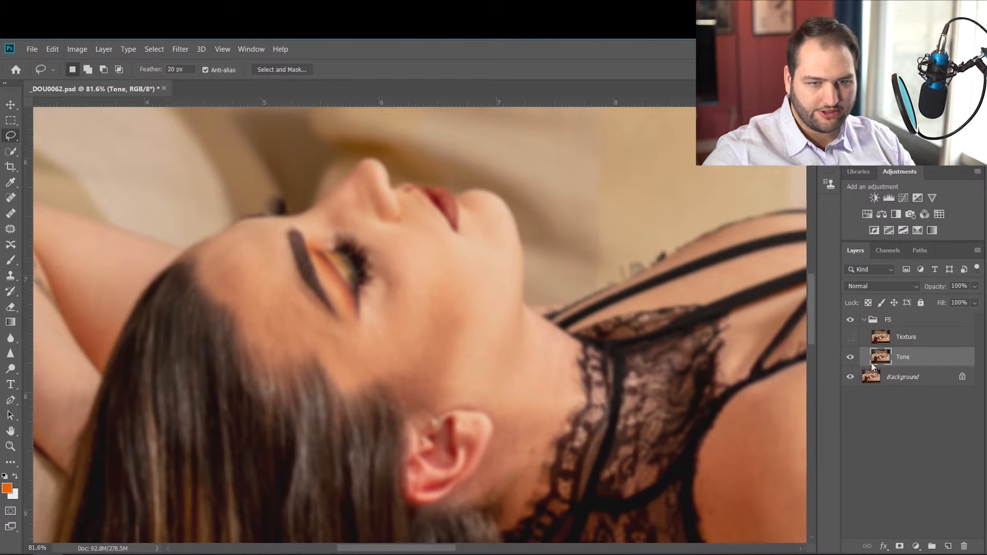
click(852, 356)
click(851, 356)
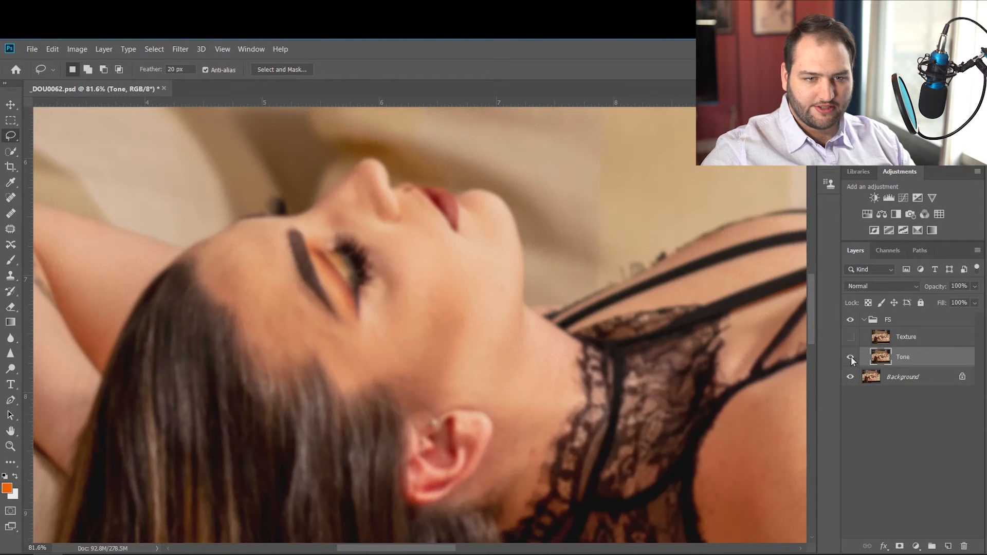
Show the Texture layer and run Apply Image on it with source layer Tone, RGB channel, Subtract blending, 100% opacity, scale 2 and offset 128.
click(871, 336)
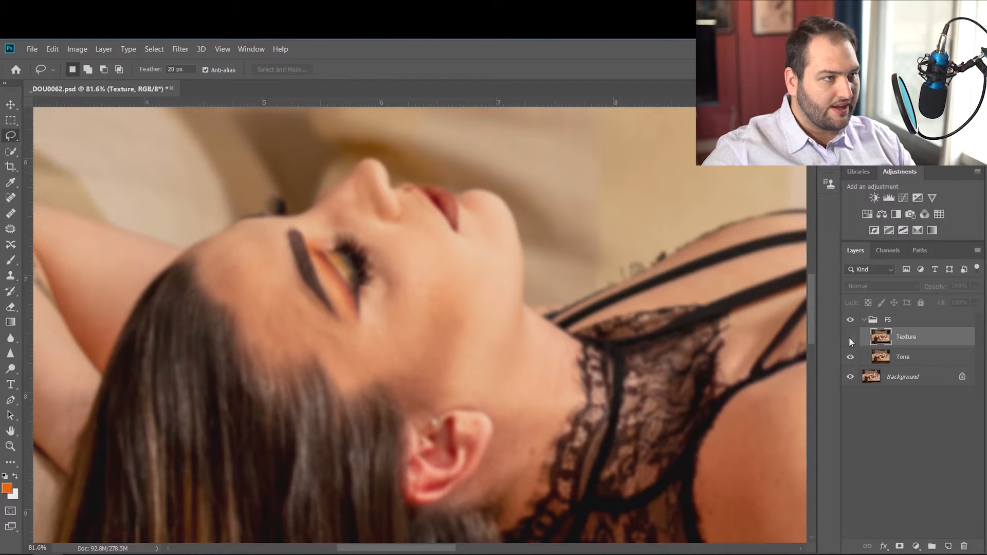
click(851, 337)
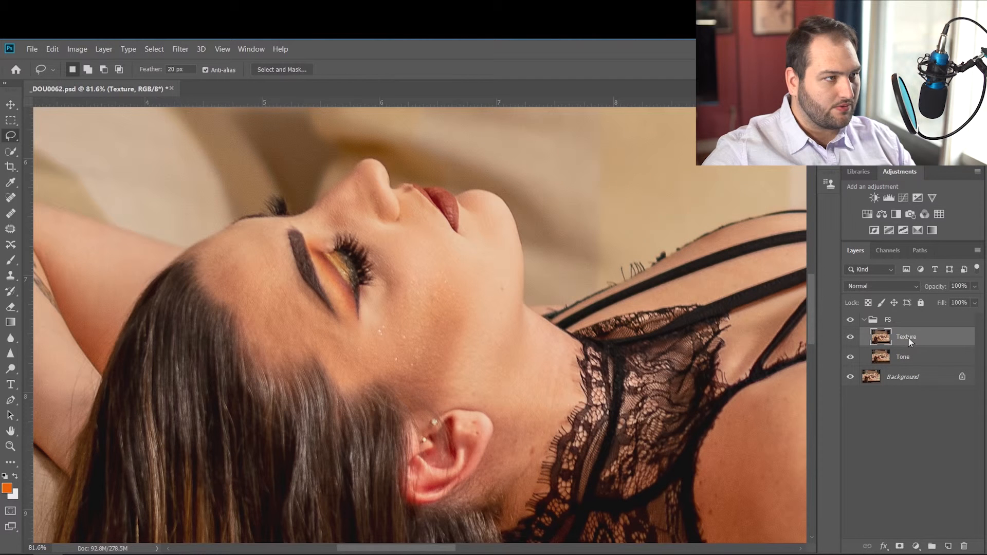
click(149, 48)
mouse_move(81, 52)
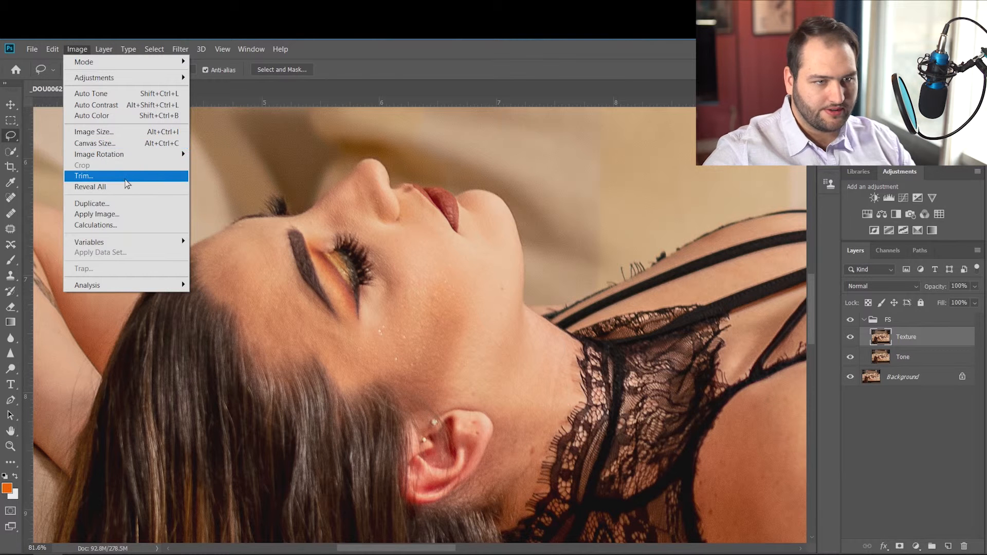
click(135, 214)
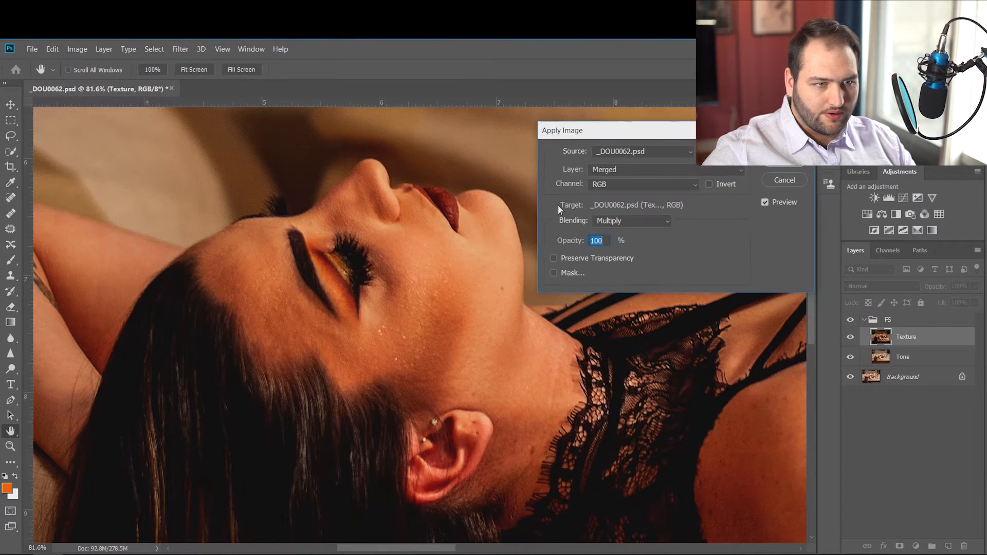
click(665, 167)
click(665, 167)
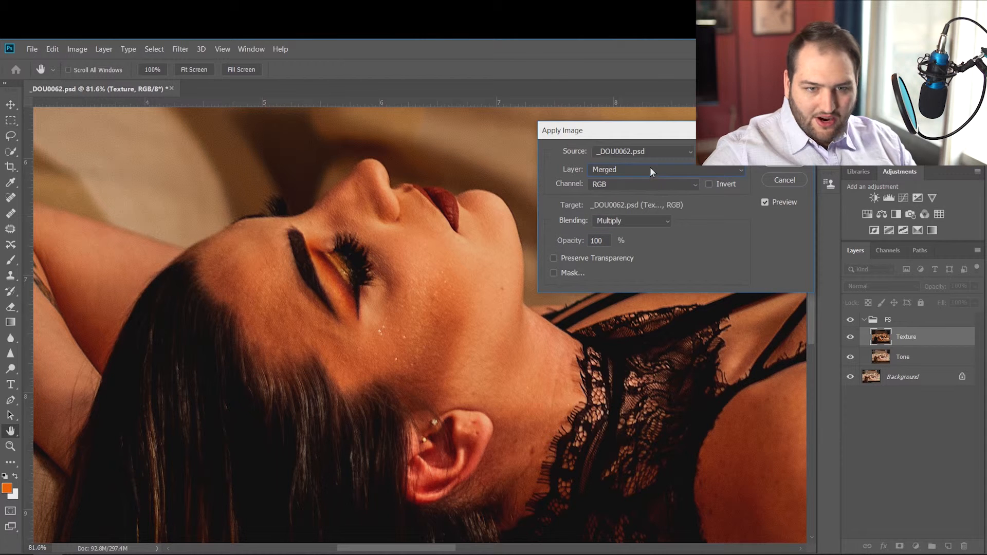
click(647, 168)
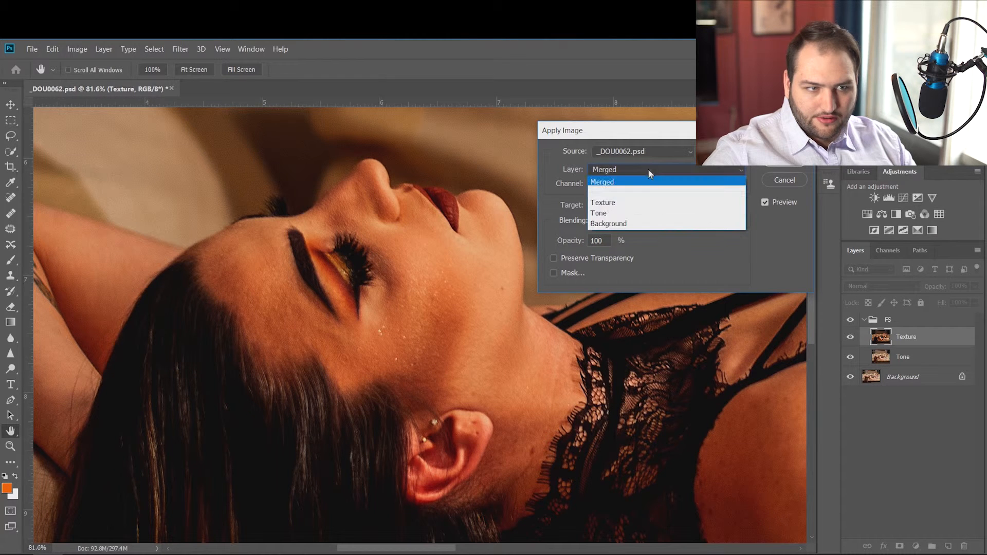
click(643, 213)
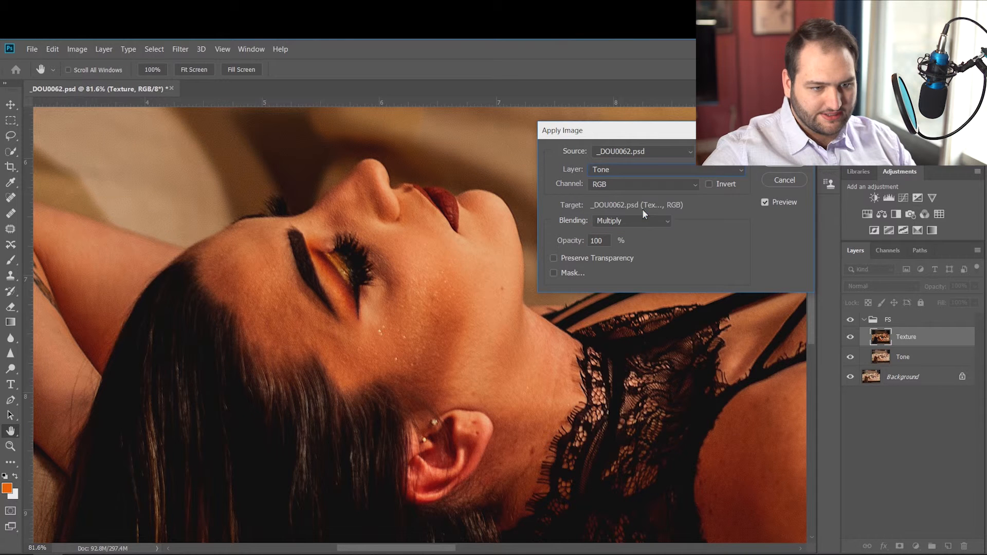
click(633, 221)
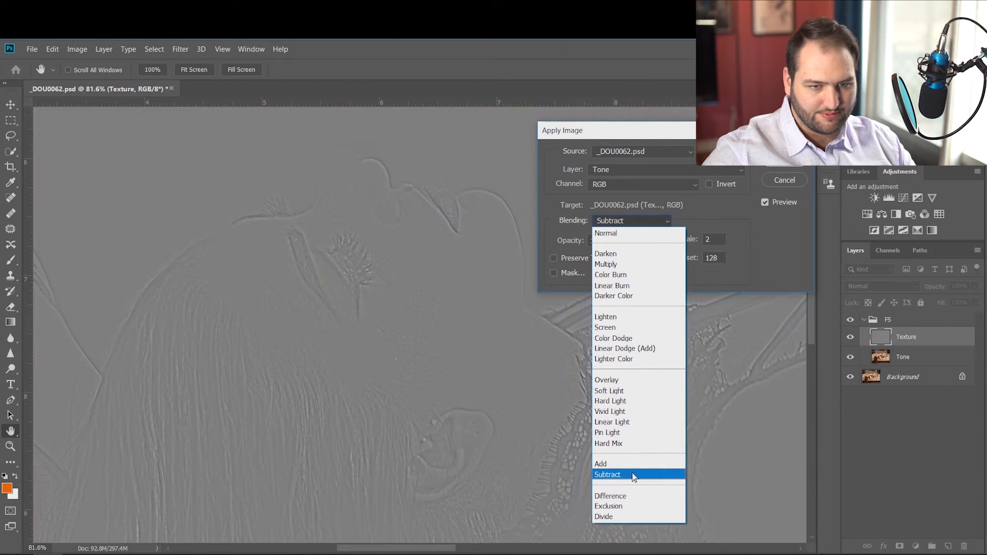
click(633, 474)
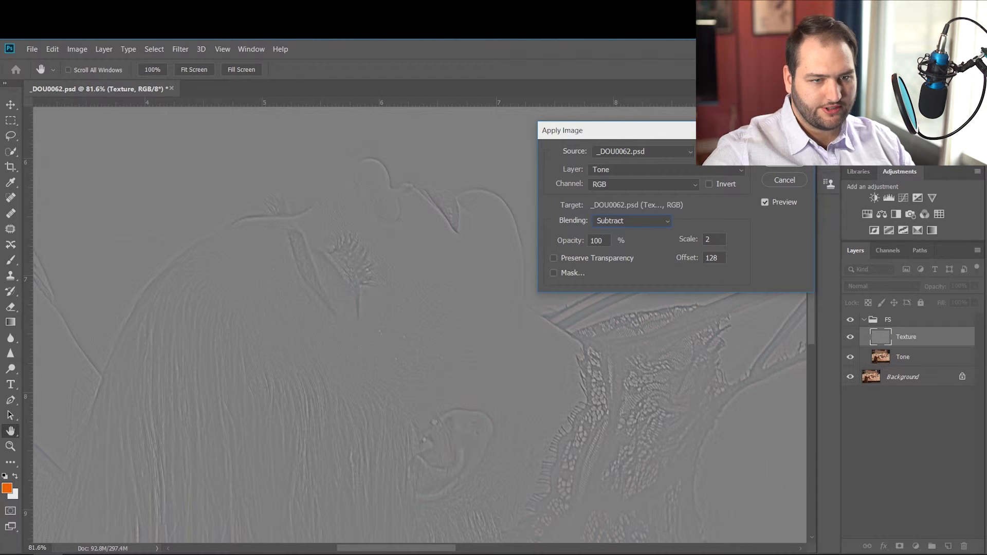
key(Return)
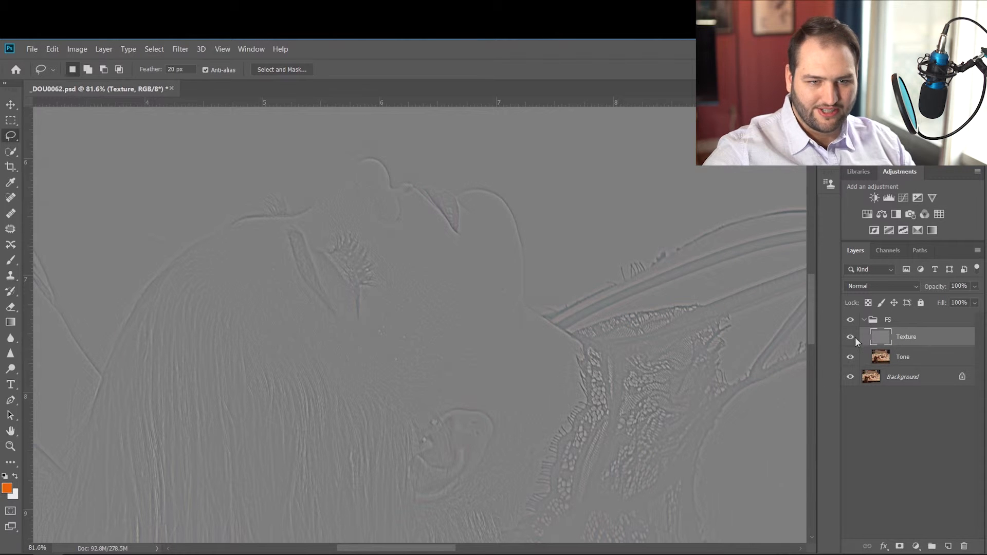
Check the Texture layer against the blurred Tone layer and set its blend mode to Linear Light.
click(855, 337)
click(854, 336)
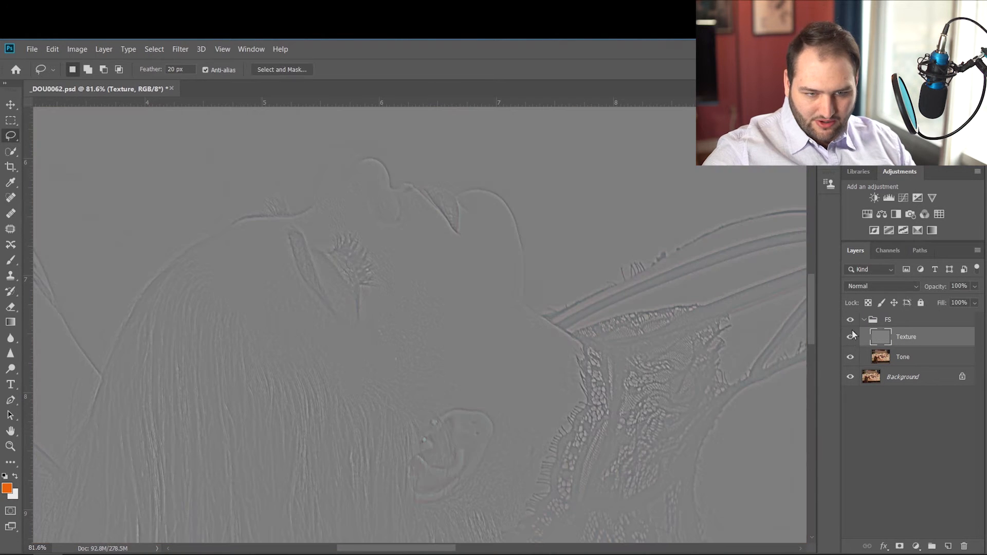
click(885, 286)
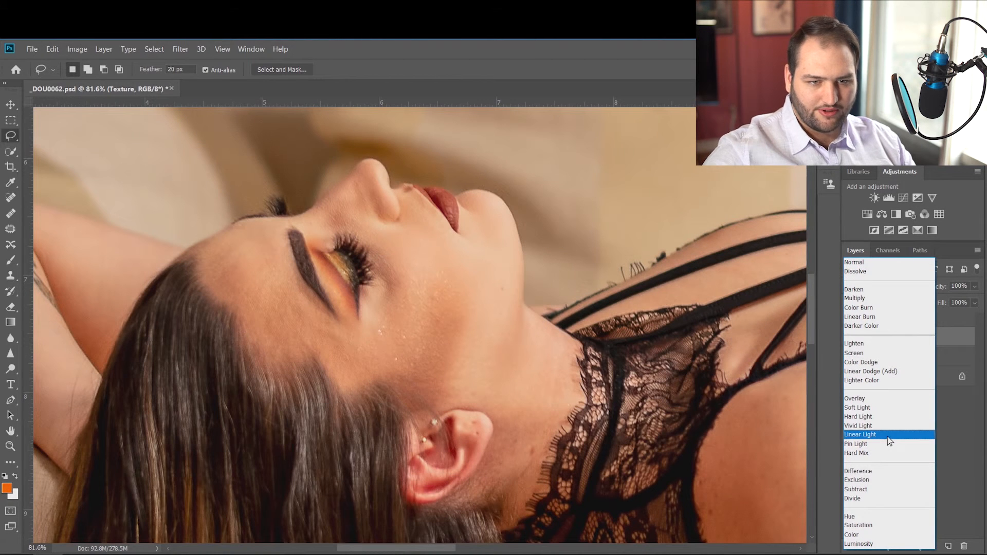
click(886, 436)
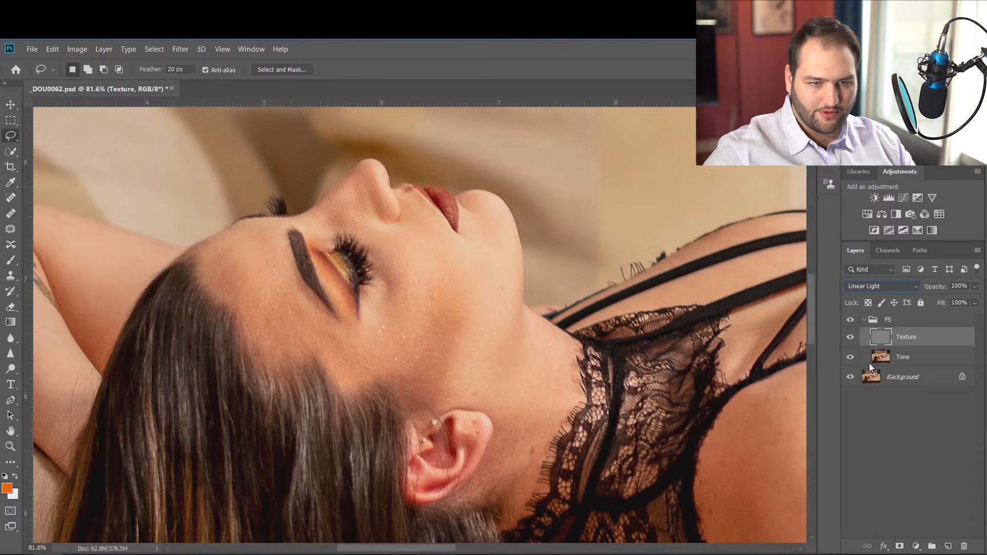
Collapse the FS group and toggle its visibility repeatedly to compare the separated layers with the original photo.
click(864, 319)
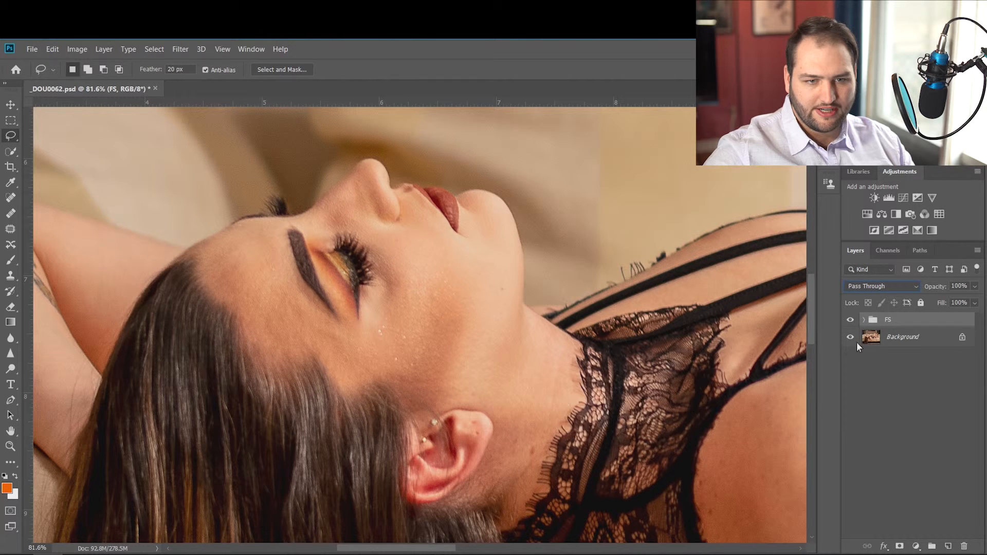
click(851, 320)
click(852, 320)
click(852, 320)
click(852, 320)
click(852, 319)
click(852, 320)
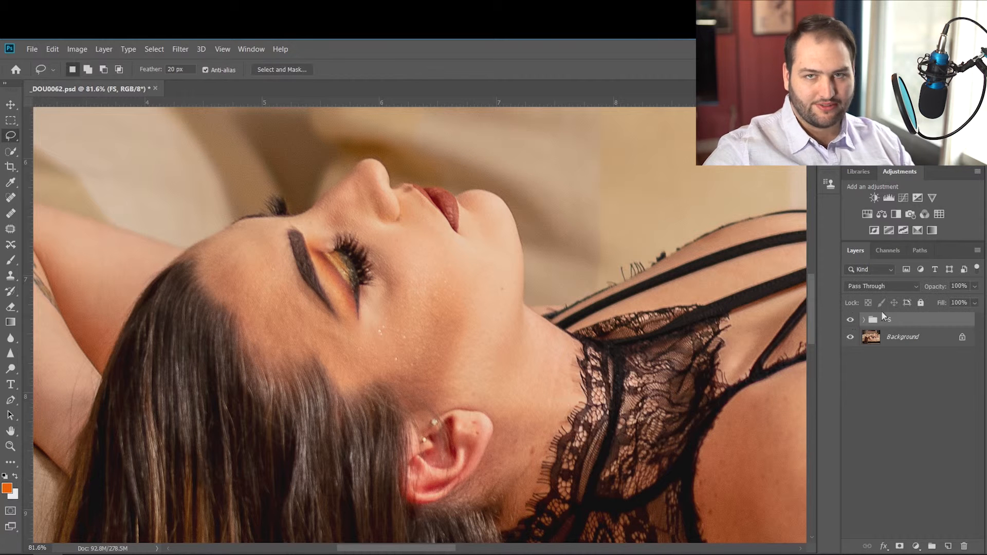
Make the Tone layer in the FS group active and lasso the cheek highlight between eye and jaw with a 20 px feather.
click(863, 320)
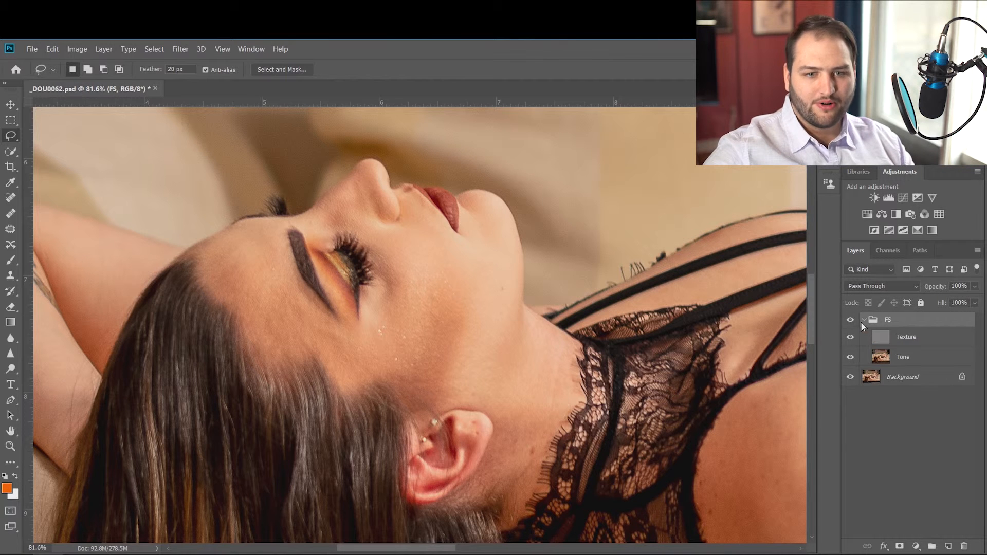
click(900, 357)
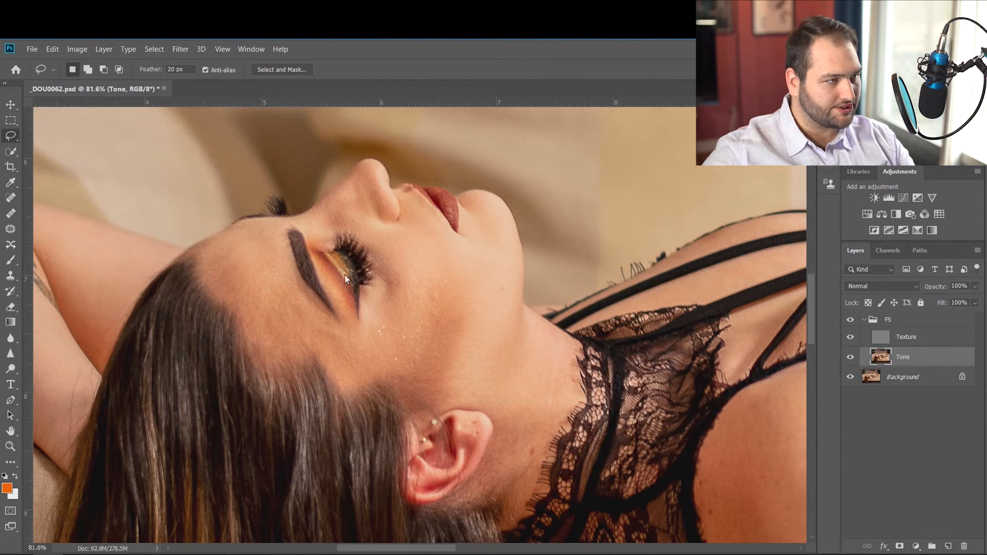
click(103, 49)
click(251, 49)
click(382, 66)
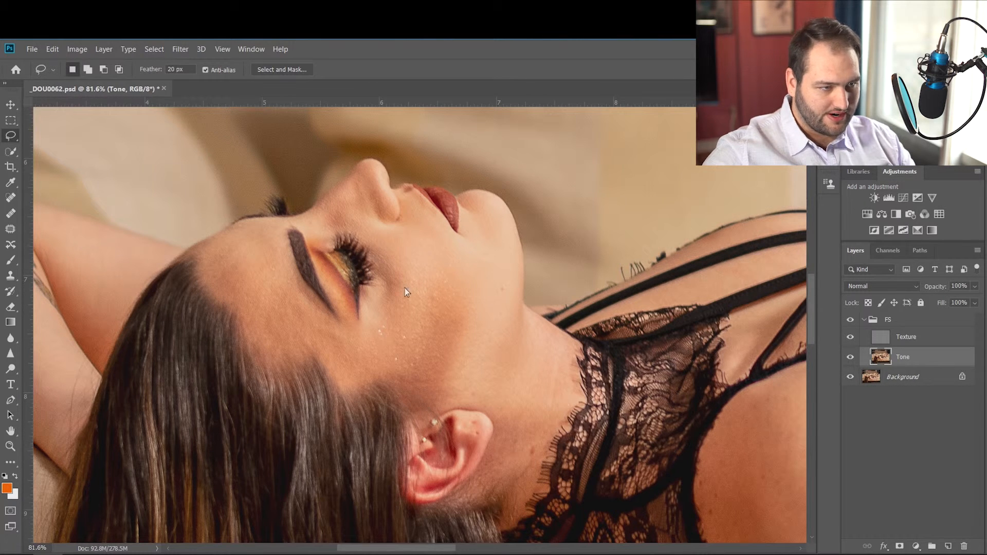
scroll(391, 278, up, 3)
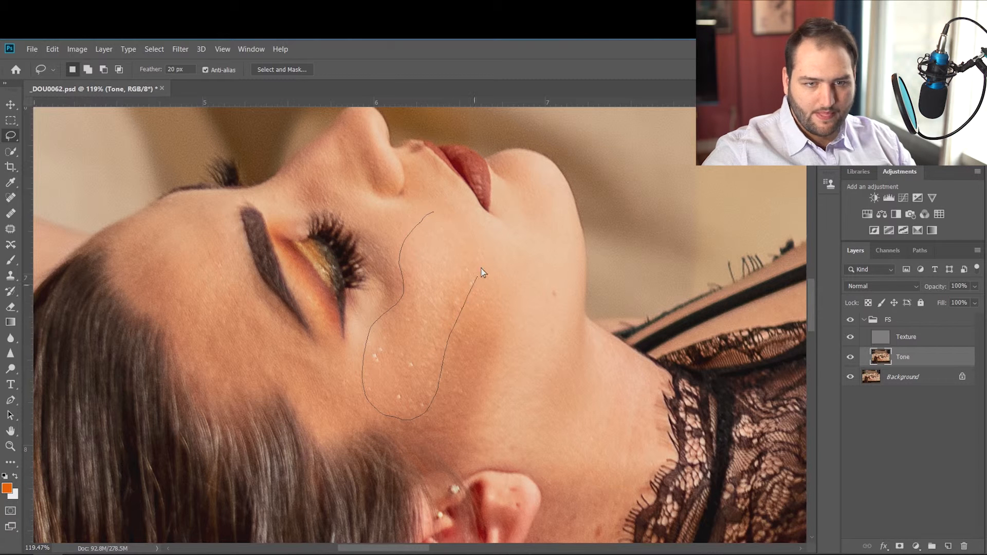
drag(477, 228, 434, 212)
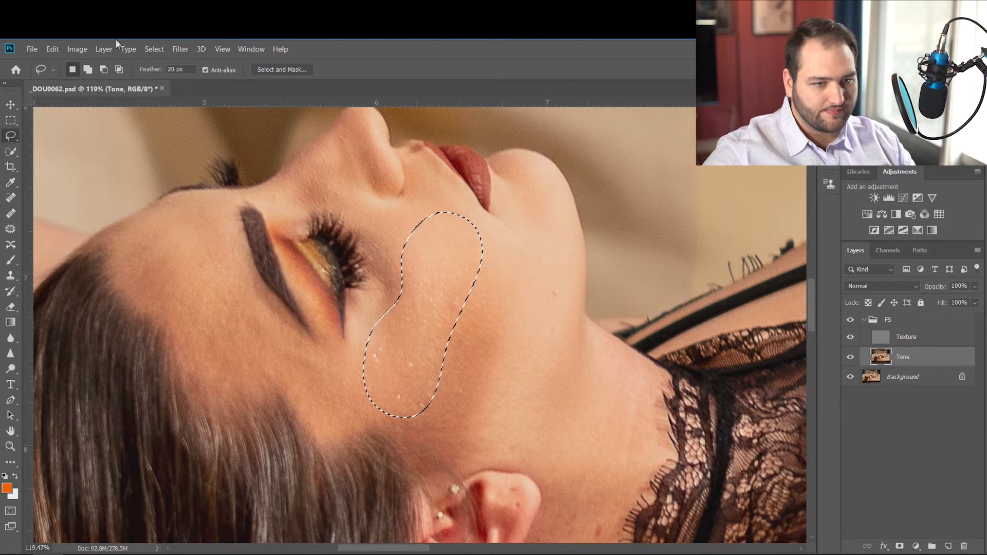
Apply a Gaussian Blur with a 20 px radius to the lassoed cheek highlight on the Tone layer, and deselect it.
click(180, 48)
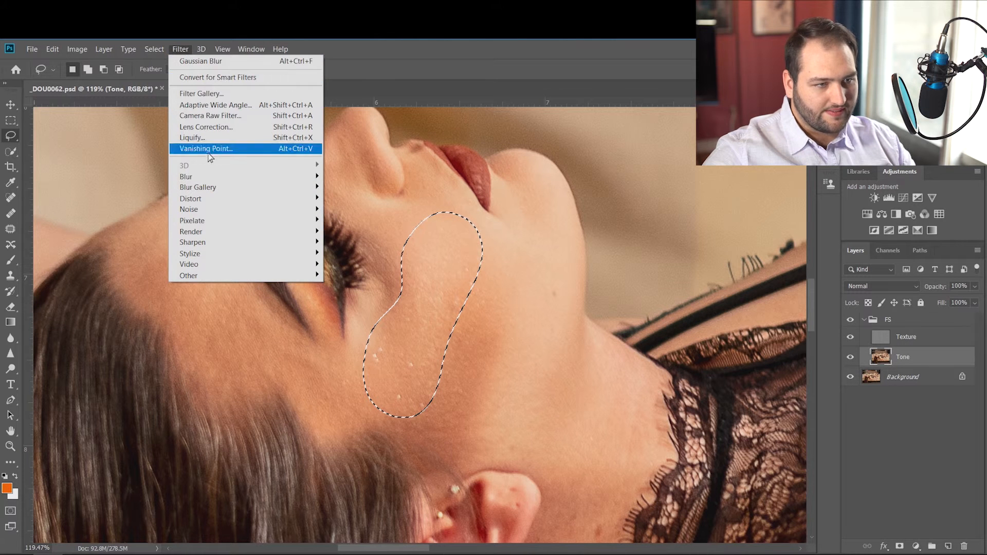
mouse_move(267, 178)
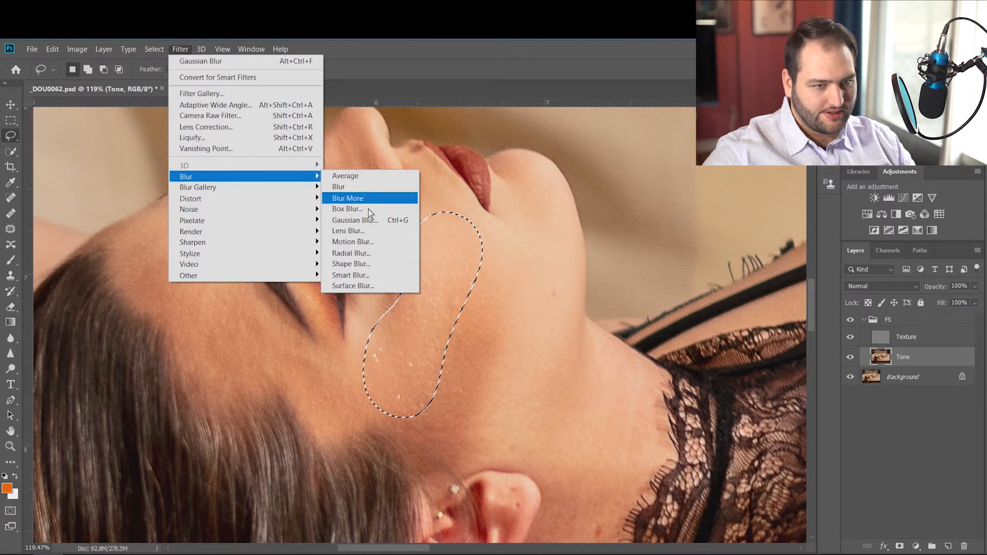
click(373, 225)
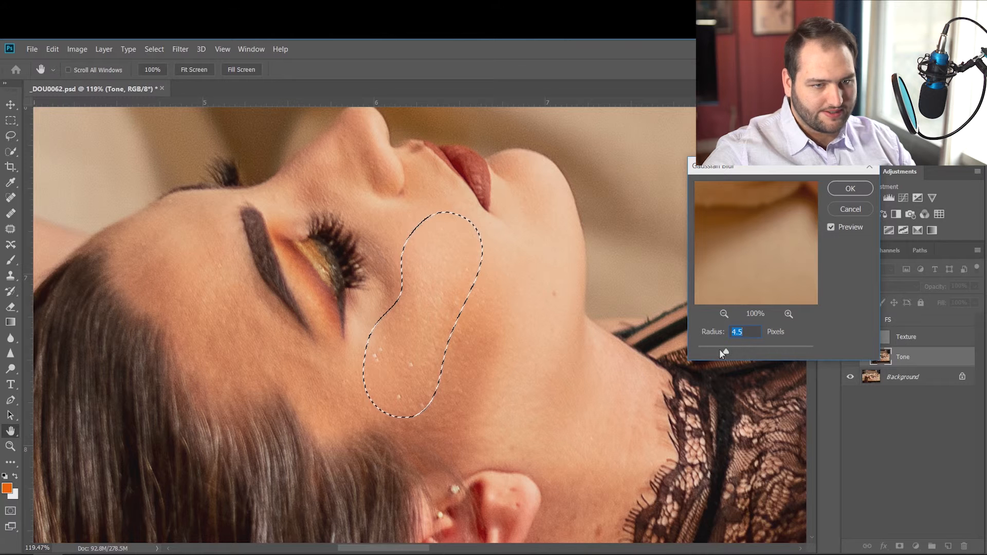
drag(729, 350, 757, 350)
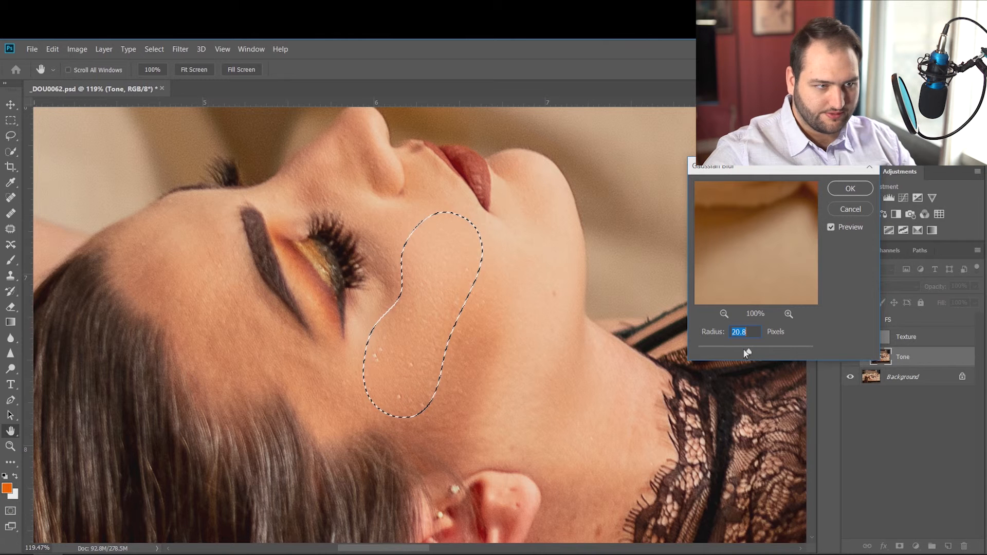
double_click(750, 336)
key(Up)
key(Up)
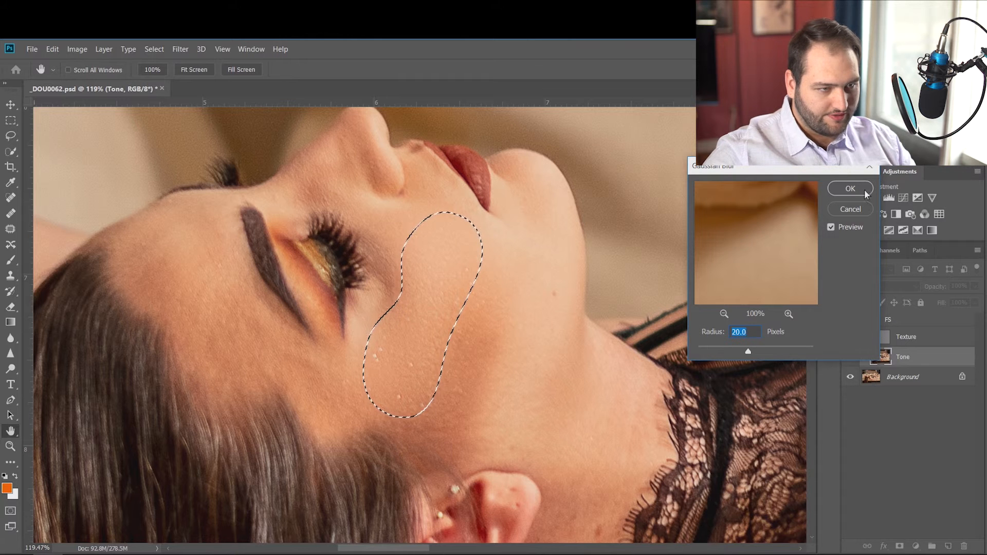
key(Return)
key(ctrl+d)
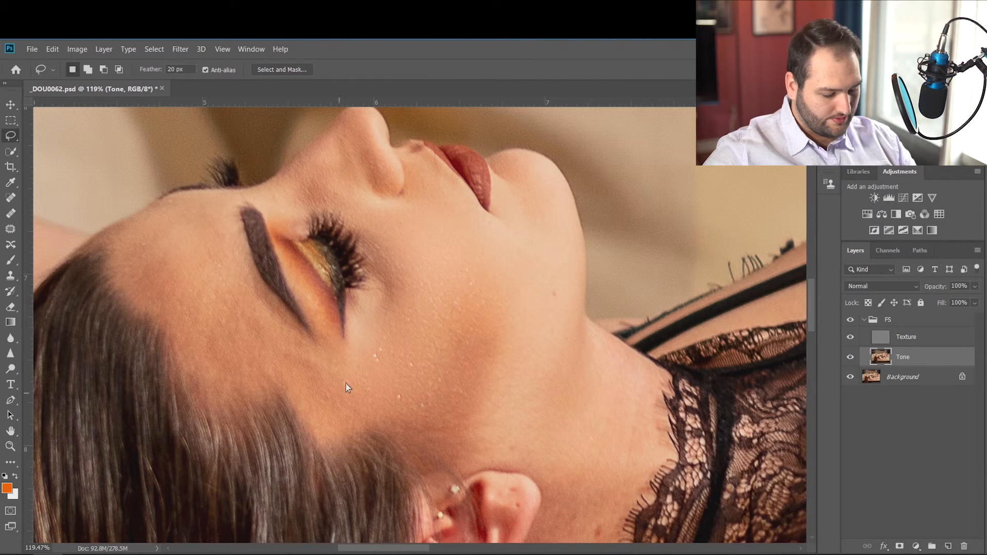
Lasso and blur the cheek shadow and the jawline on the Tone layer, subtracting the part of the selection that spills past the jaw edge.
mouse_move(487, 247)
mouse_down()
mouse_move(437, 352)
mouse_move(428, 406)
mouse_move(489, 421)
mouse_move(511, 269)
mouse_move(491, 247)
mouse_move(477, 276)
mouse_up()
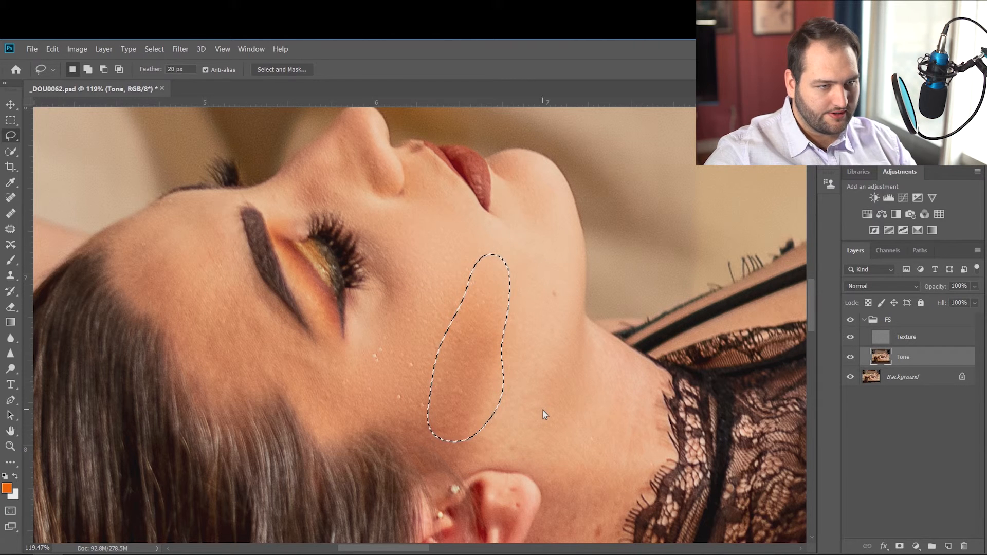
key(ctrl+d)
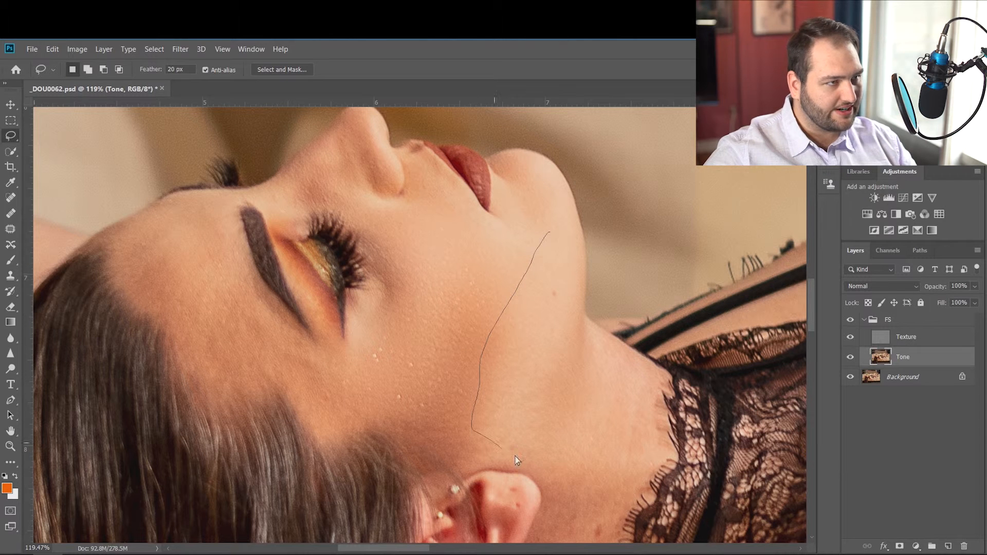
mouse_move(545, 417)
mouse_down()
mouse_move(590, 306)
mouse_move(573, 236)
mouse_move(535, 230)
mouse_up()
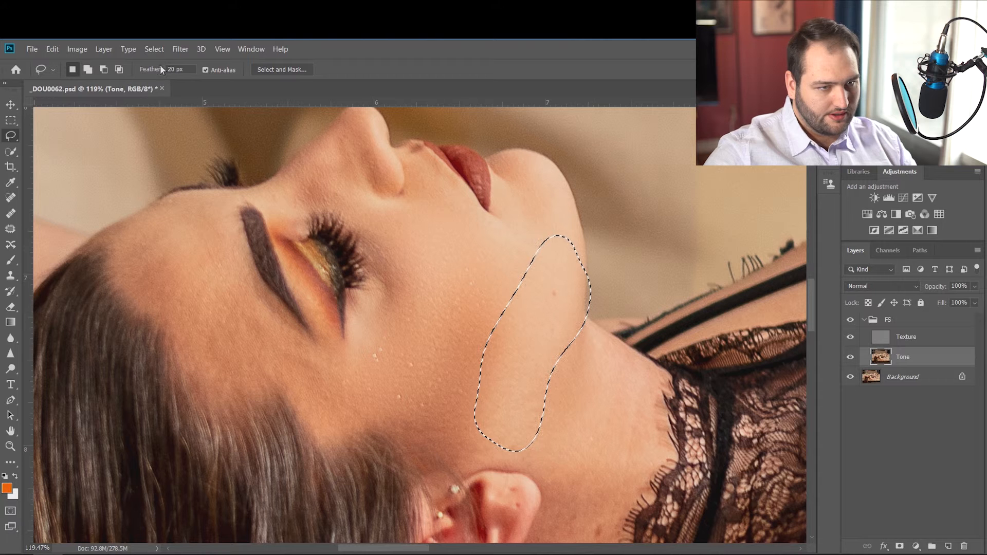
click(105, 68)
drag(597, 259, 585, 275)
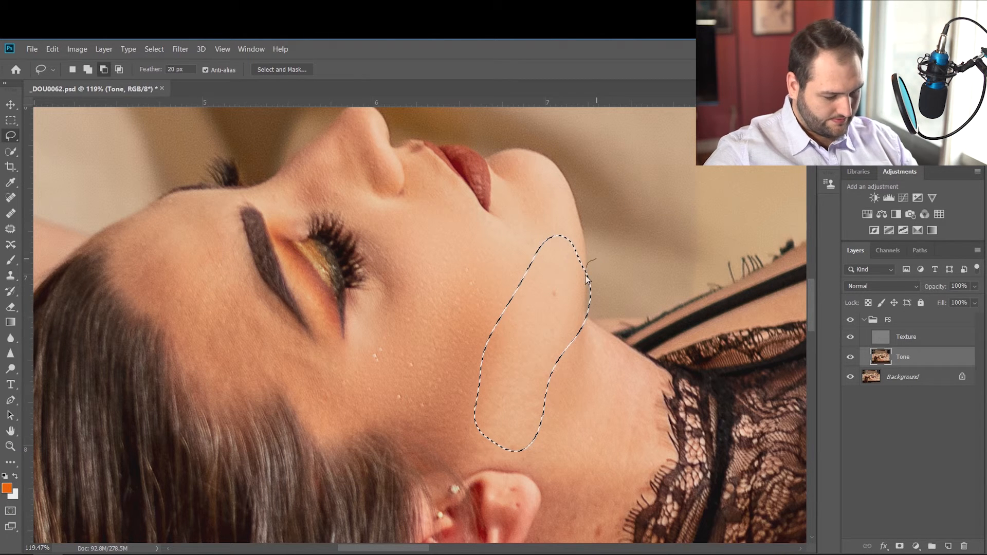
mouse_move(575, 318)
mouse_down()
mouse_move(620, 342)
mouse_move(596, 257)
mouse_up()
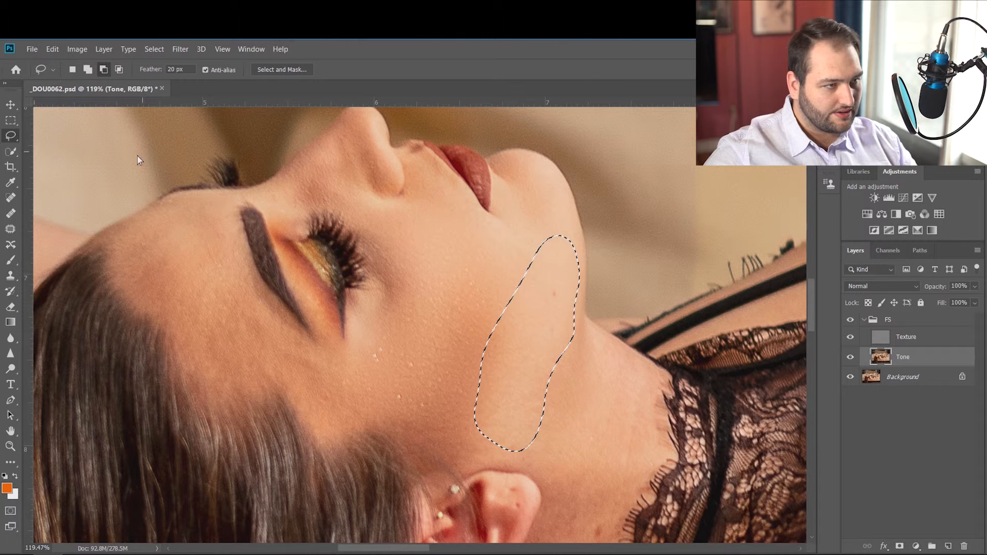
click(71, 72)
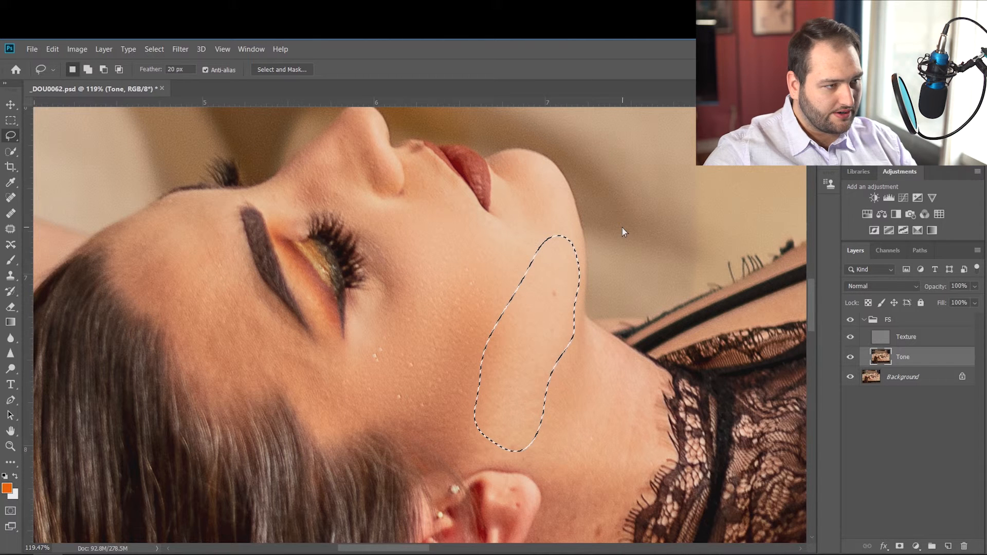
click(469, 271)
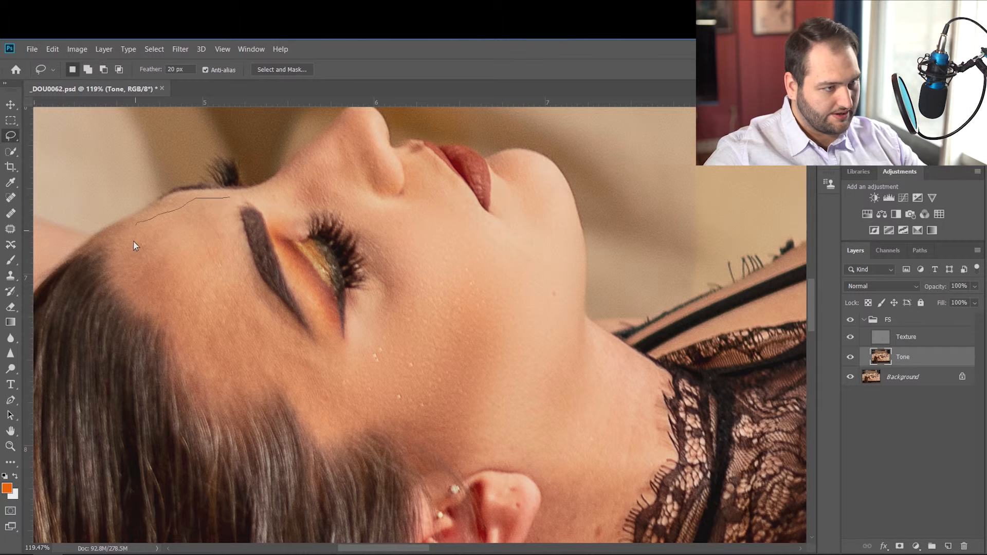
Lasso the forehead between hairline and eyebrow with the 20 px feather, repeat the blur on it and deselect.
mouse_move(215, 363)
mouse_down()
mouse_move(287, 362)
mouse_move(288, 338)
mouse_up()
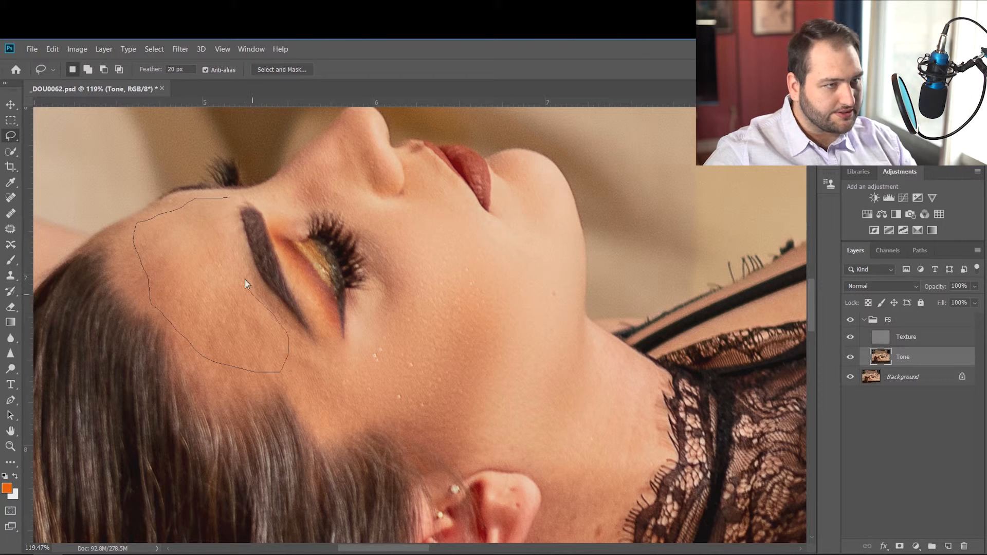
drag(229, 200, 227, 199)
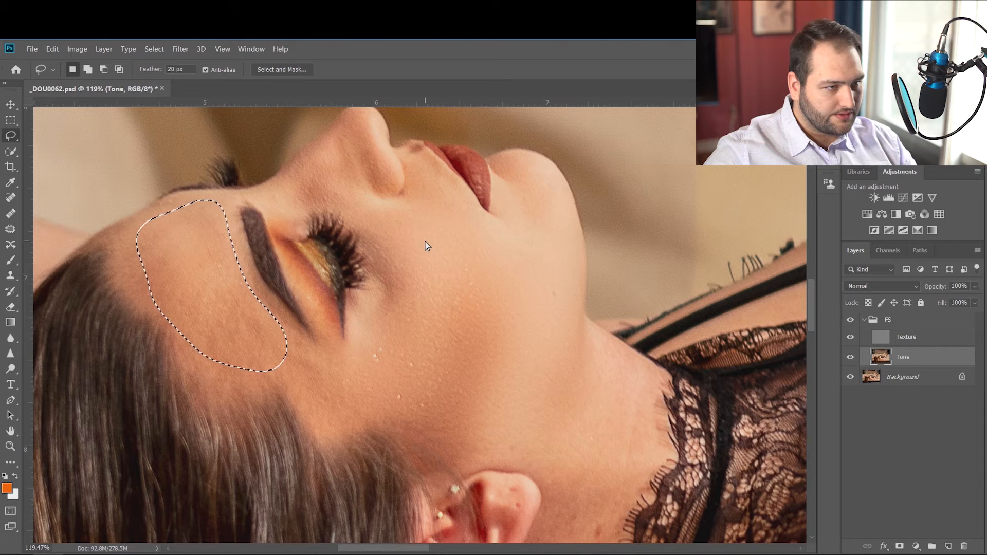
key(ctrl+d)
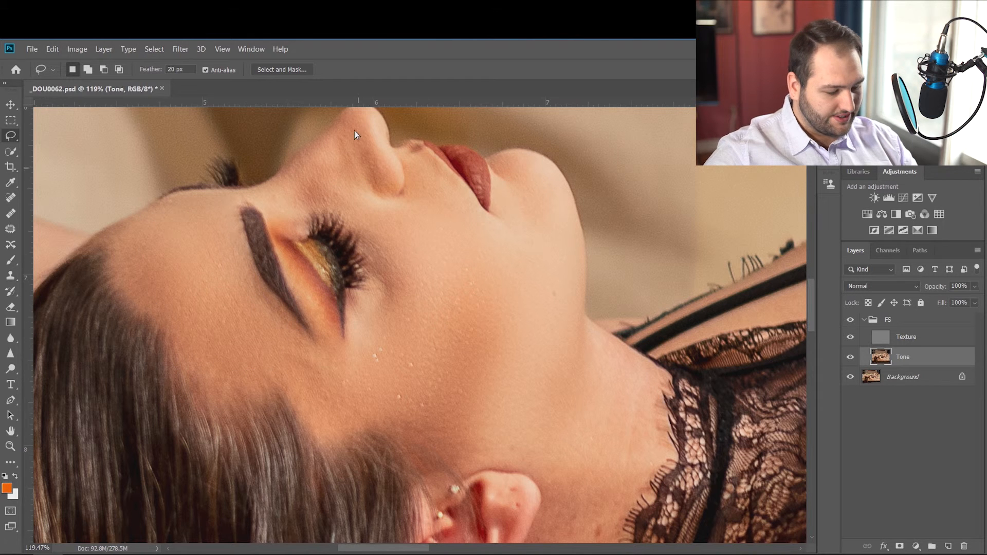
Lasso the side of the nose from tip to bridge, repeat the blur on the Tone layer and deselect.
scroll(358, 148, up, 1)
drag(366, 150, 343, 159)
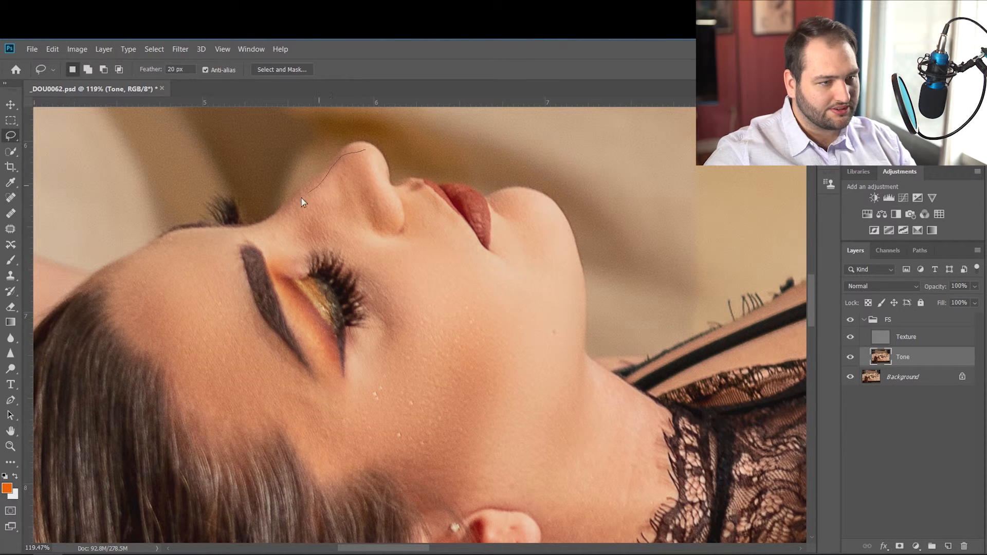
drag(338, 241, 366, 155)
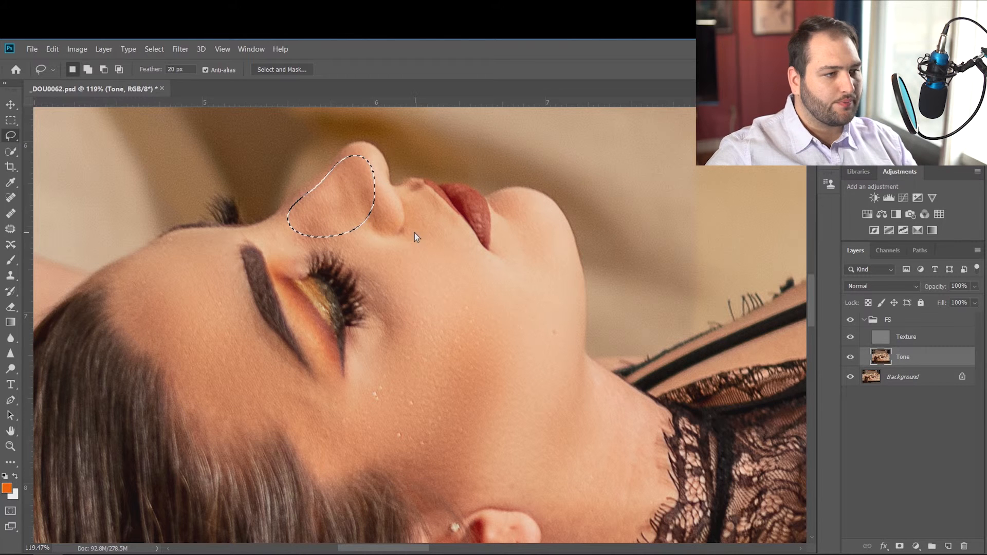
key(ctrl+d)
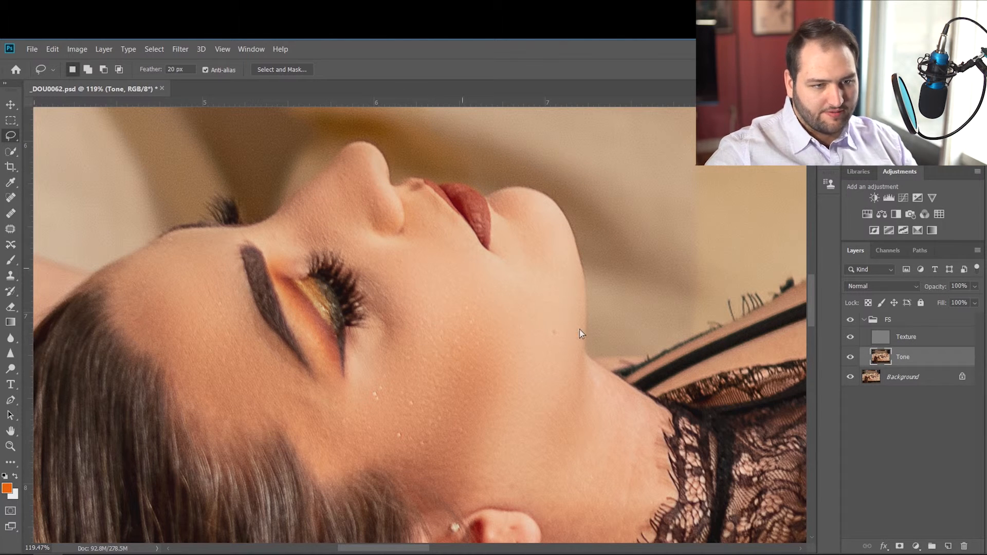
Lasso the neck between jaw, ear and lace collar, repeat the blur on the Tone layer and deselect.
scroll(548, 426, down, 1)
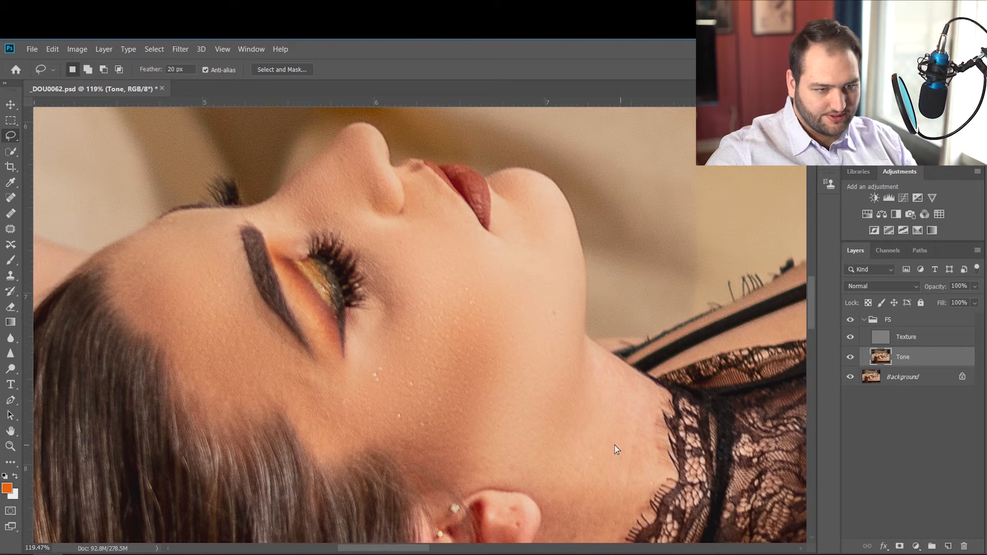
scroll(626, 451, down, 3)
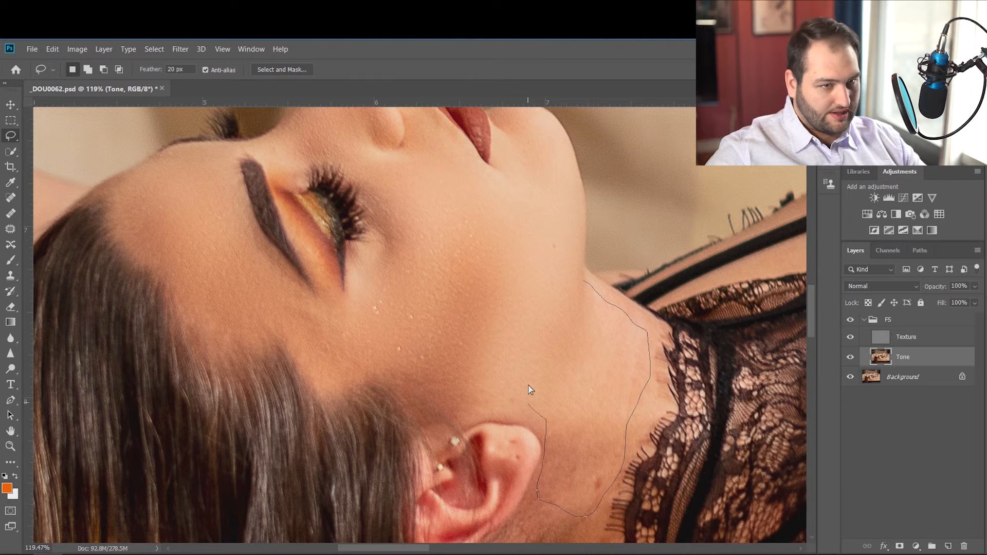
drag(563, 303, 568, 297)
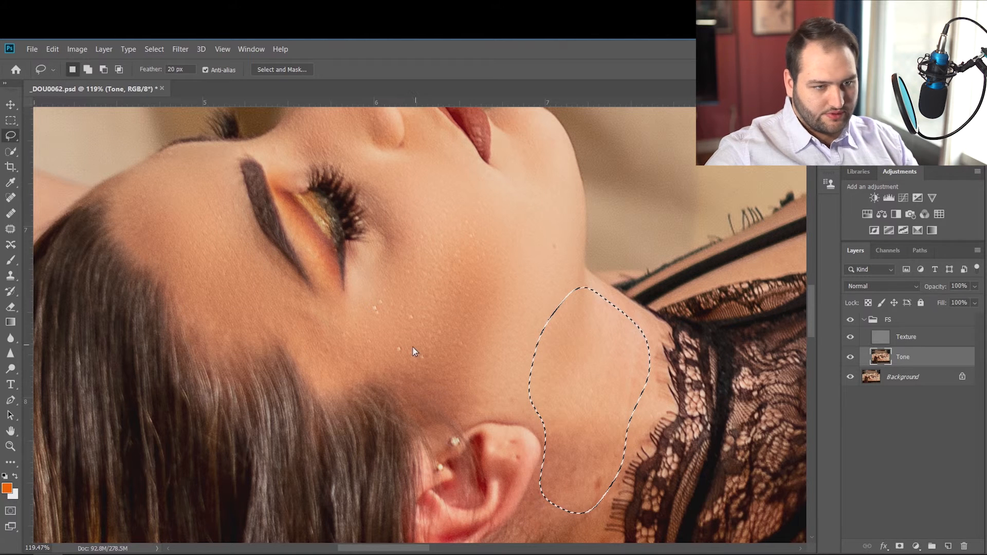
key(ctrl+d)
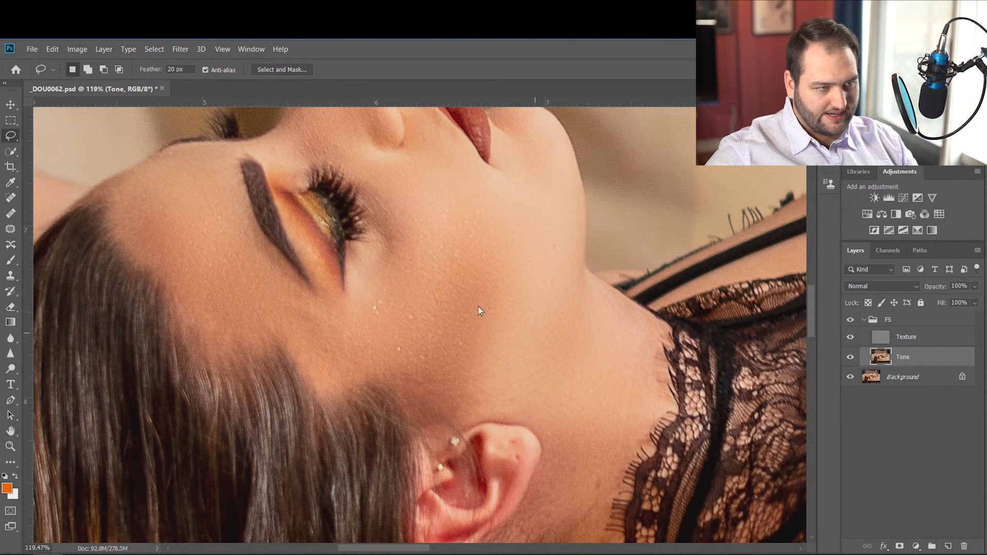
Remove the bright specks on the cheek from the Texture layer with a size 20 Content-Aware Spot Healing Brush.
scroll(478, 306, up, 2)
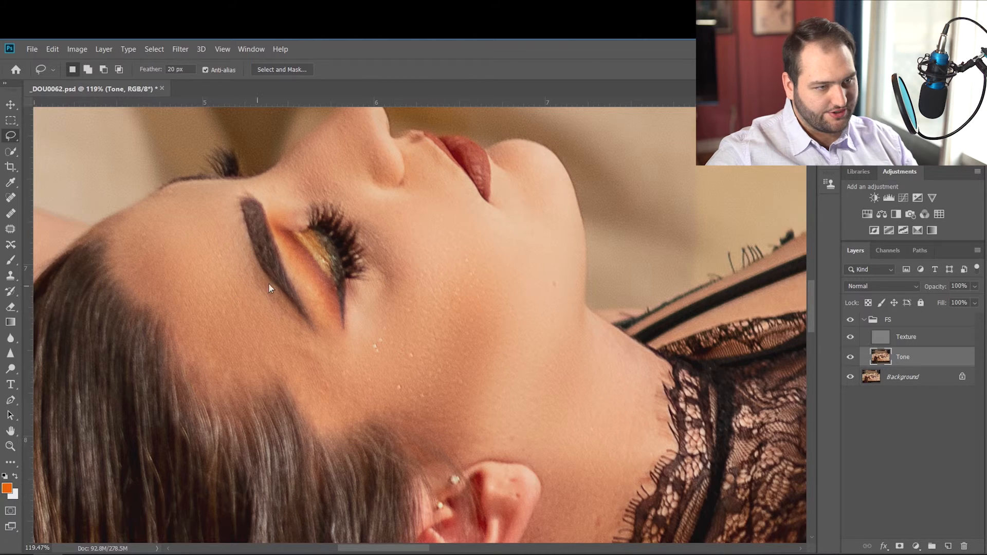
scroll(273, 279, down, 3)
scroll(407, 321, down, 2)
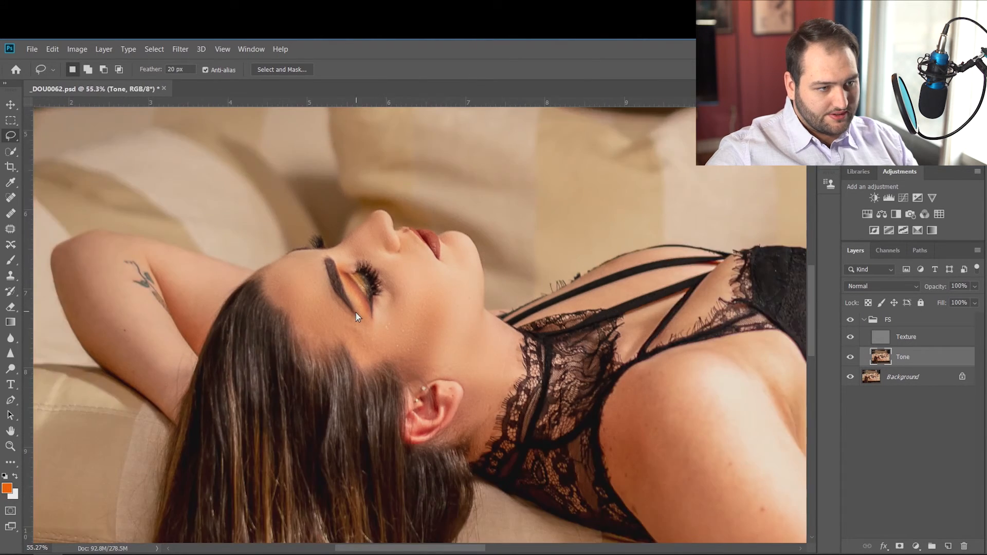
scroll(410, 318, up, 5)
scroll(409, 319, up, 2)
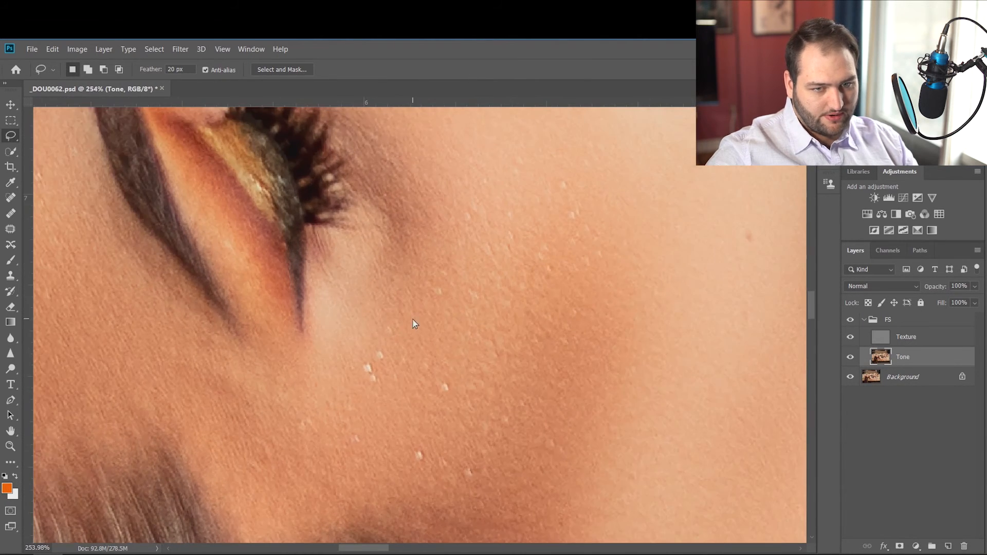
click(906, 338)
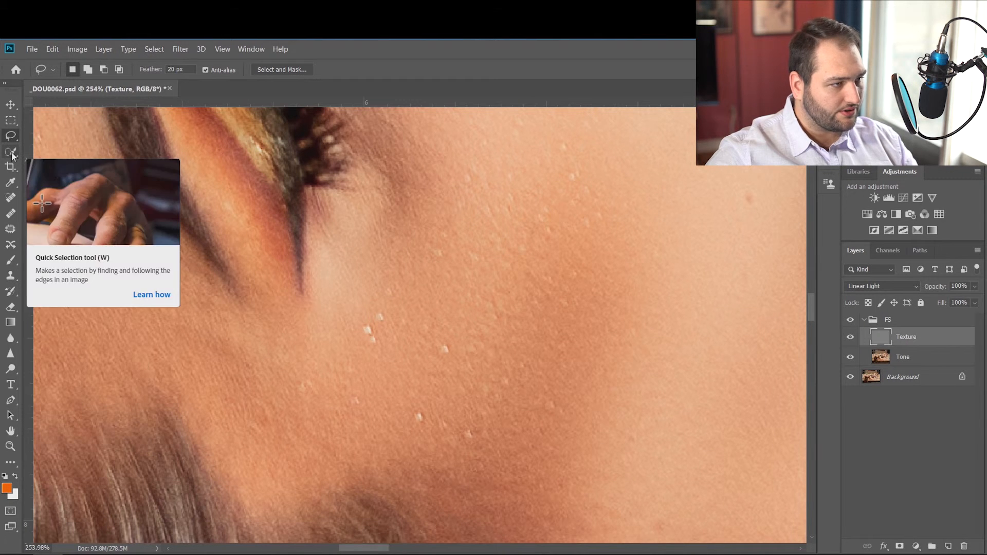
click(10, 198)
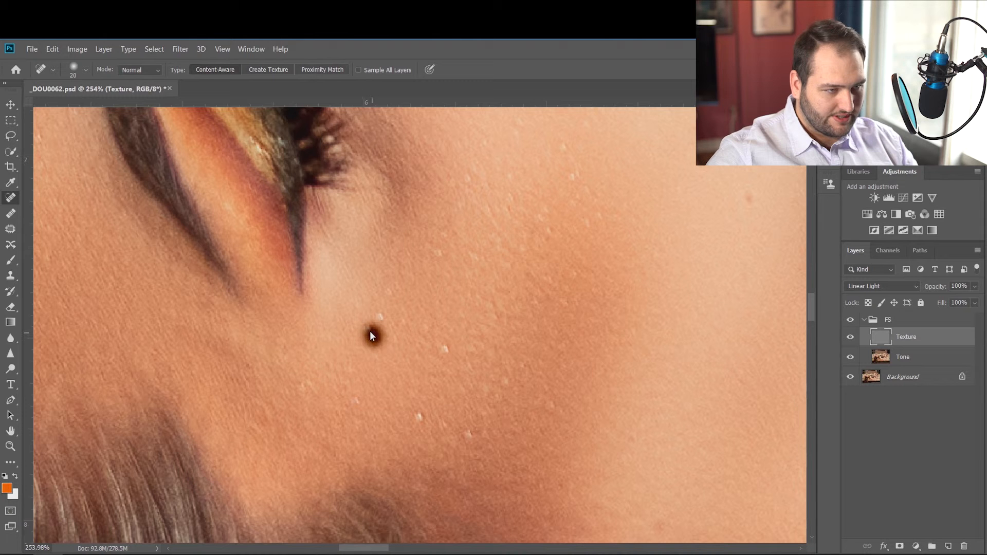
click(377, 317)
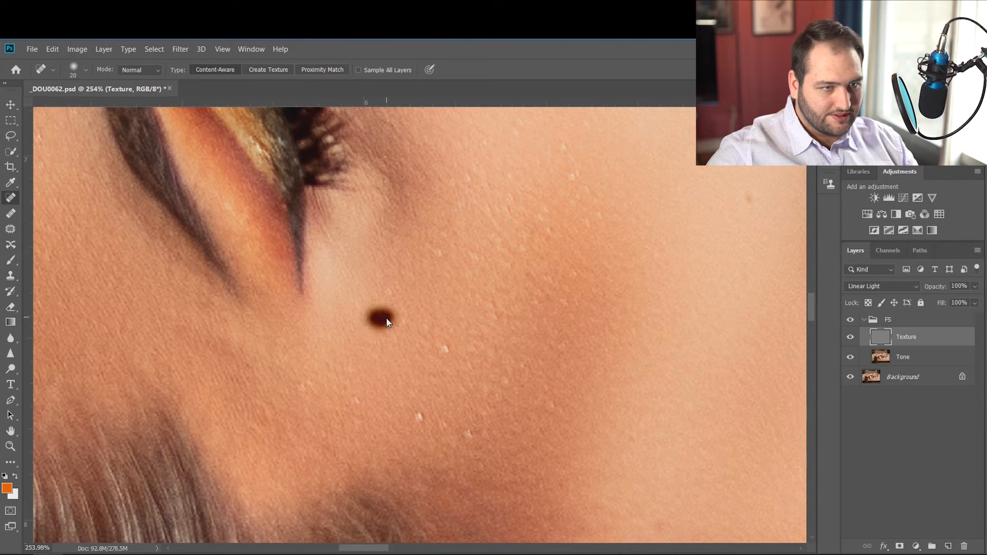
click(573, 177)
click(603, 215)
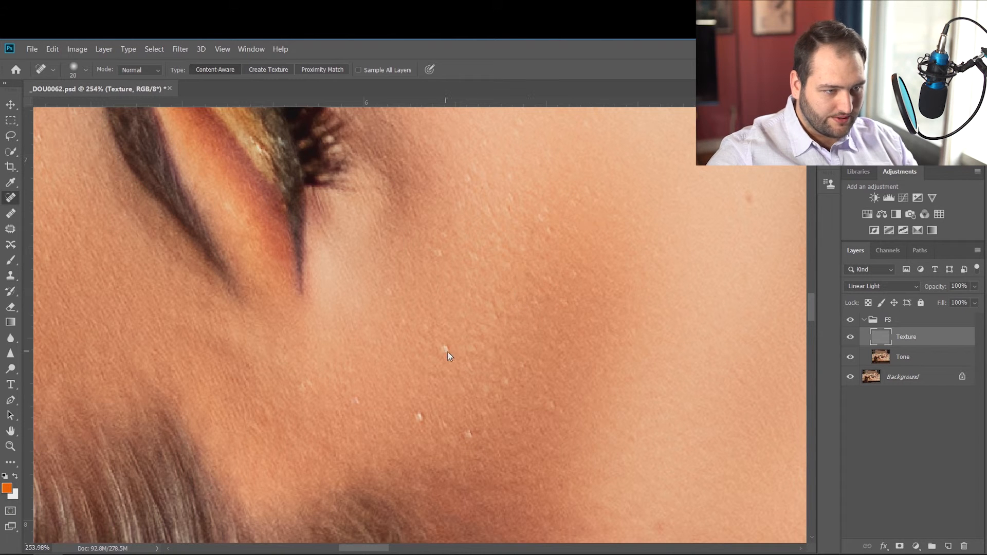
click(421, 419)
click(466, 436)
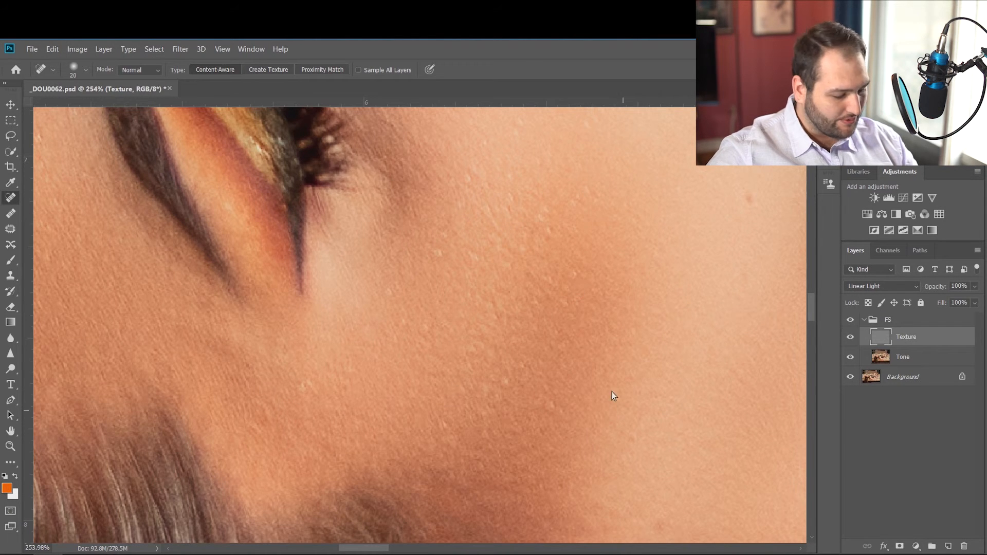
Heal the small mole near the jawline and the spots on the forehead on the Texture layer.
scroll(468, 268, down, 4)
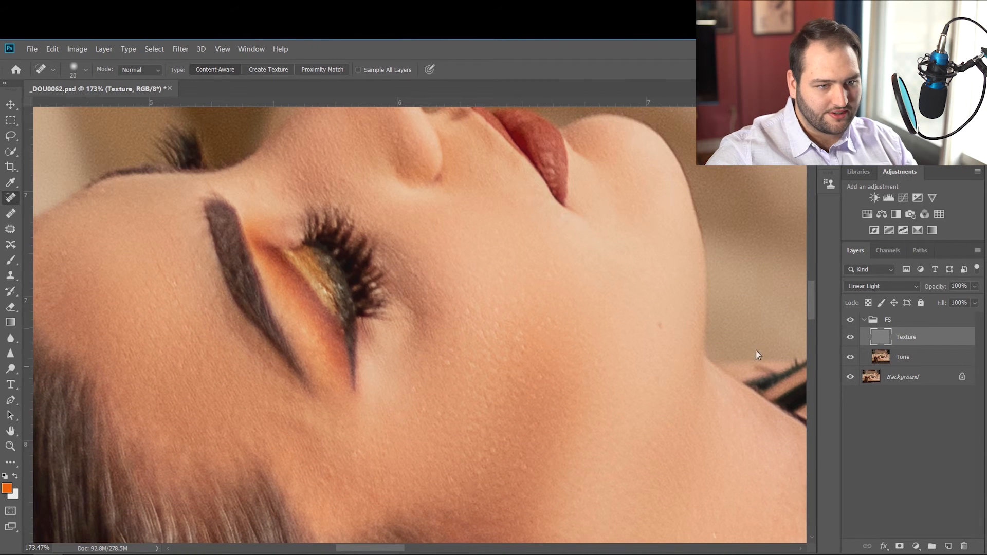
click(661, 326)
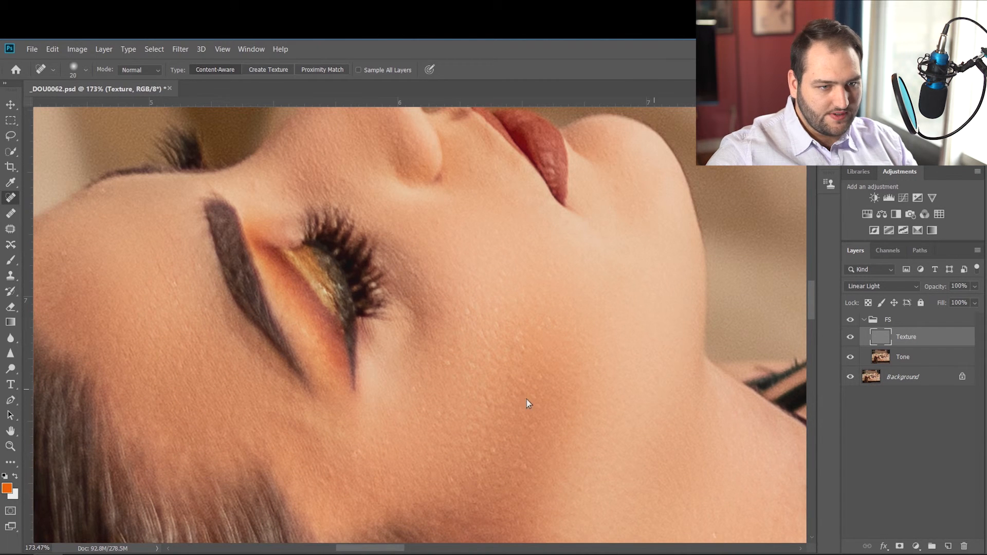
scroll(223, 309, up, 3)
click(174, 351)
click(63, 321)
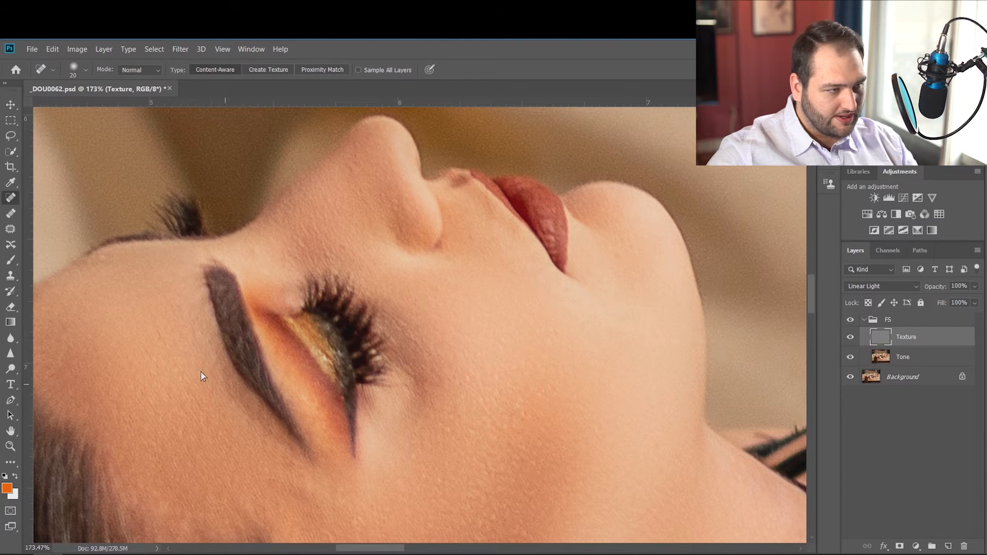
scroll(190, 355, down, 4)
scroll(170, 336, up, 8)
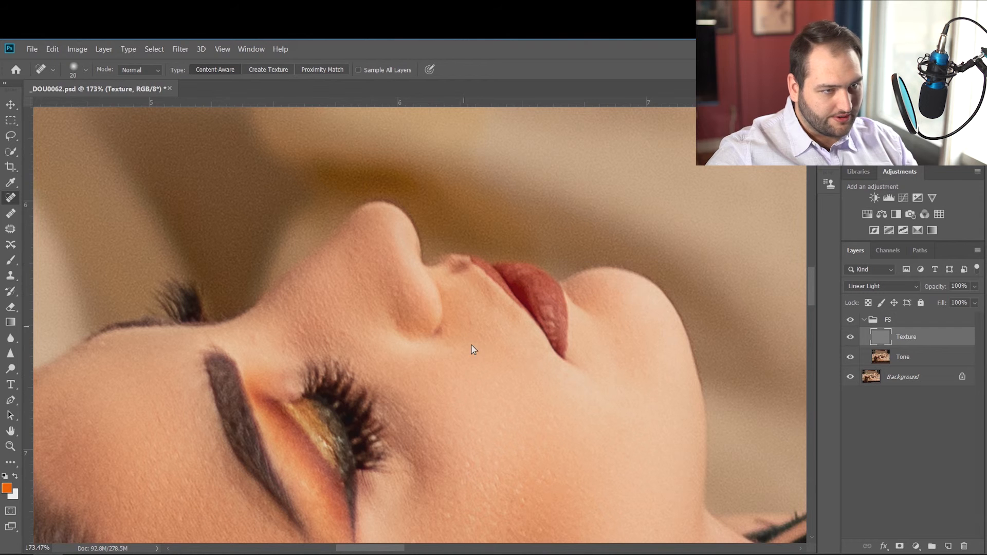
Heal the spots beside the inner eyebrow, on the skin above the ear and on the earlobe in the Texture layer.
click(254, 340)
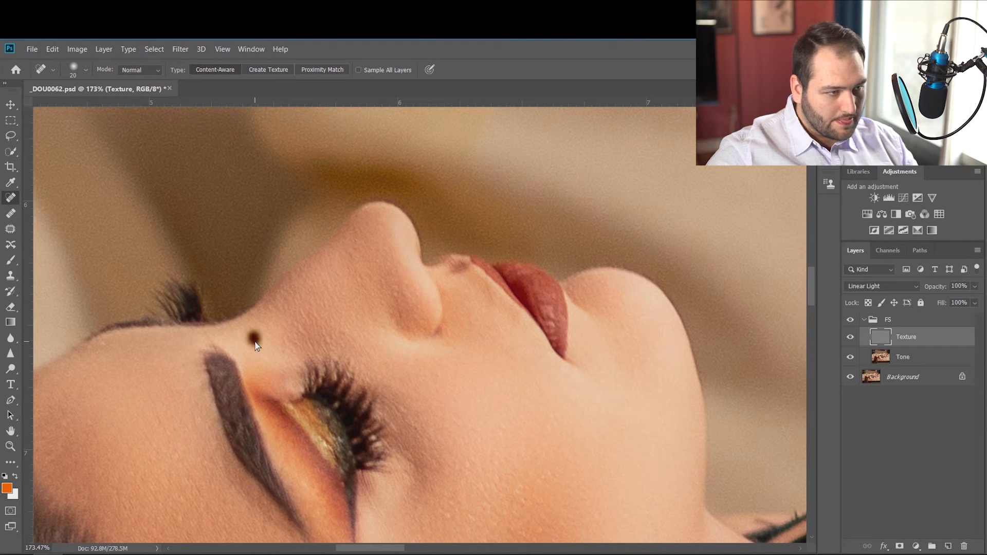
scroll(624, 383, down, 4)
scroll(624, 383, down, 8)
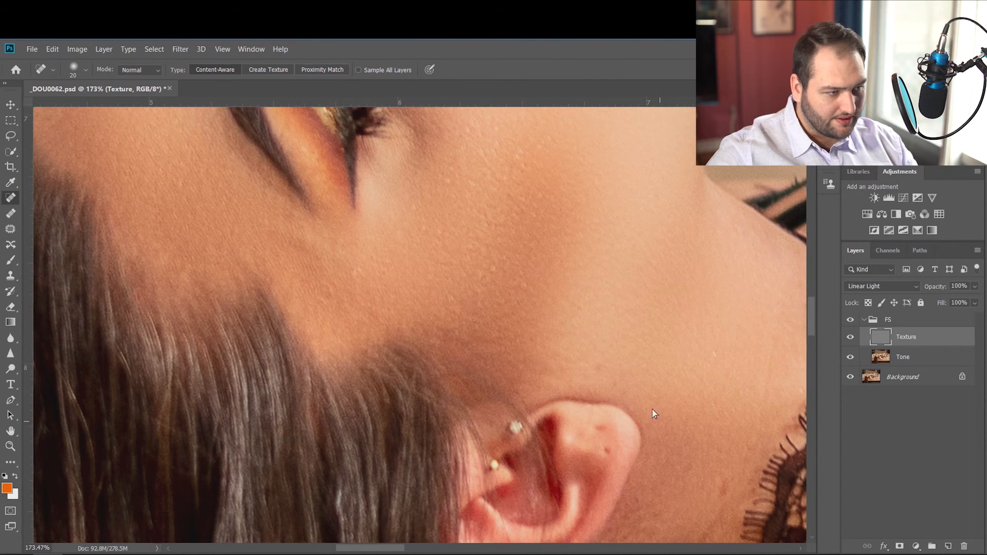
key(super)
key(super)
click(598, 332)
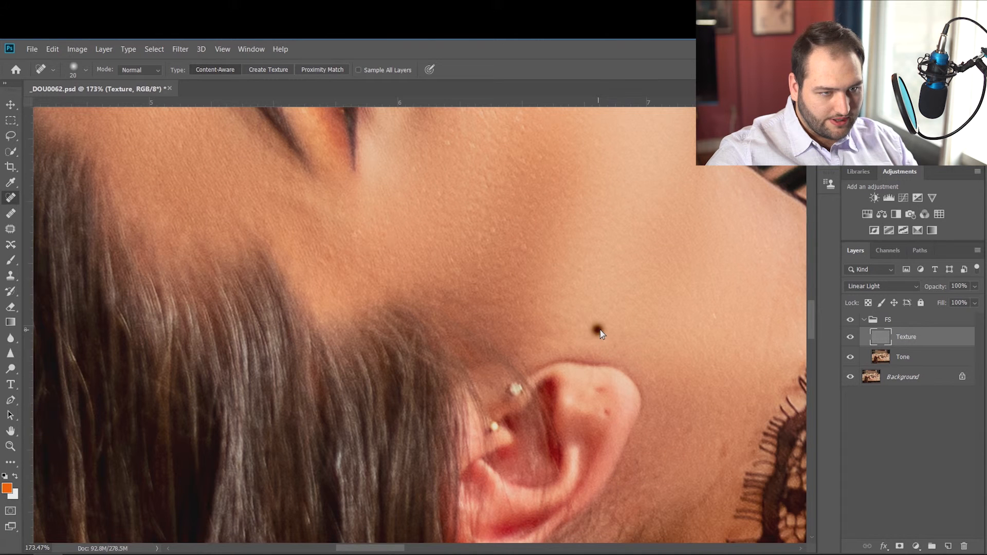
click(600, 391)
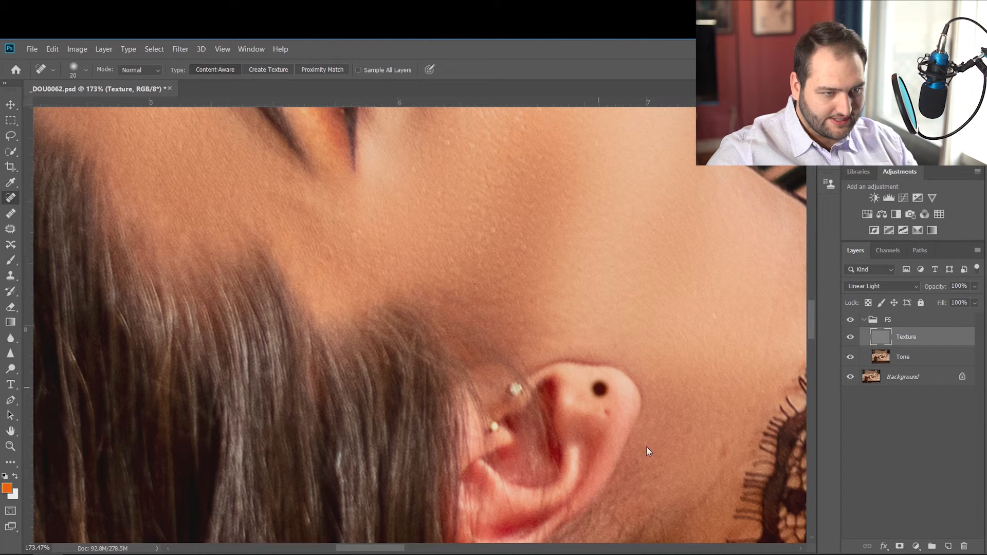
Heal the spot on the neck between the ear and the lace collar on the Texture layer.
scroll(687, 382, down, 3)
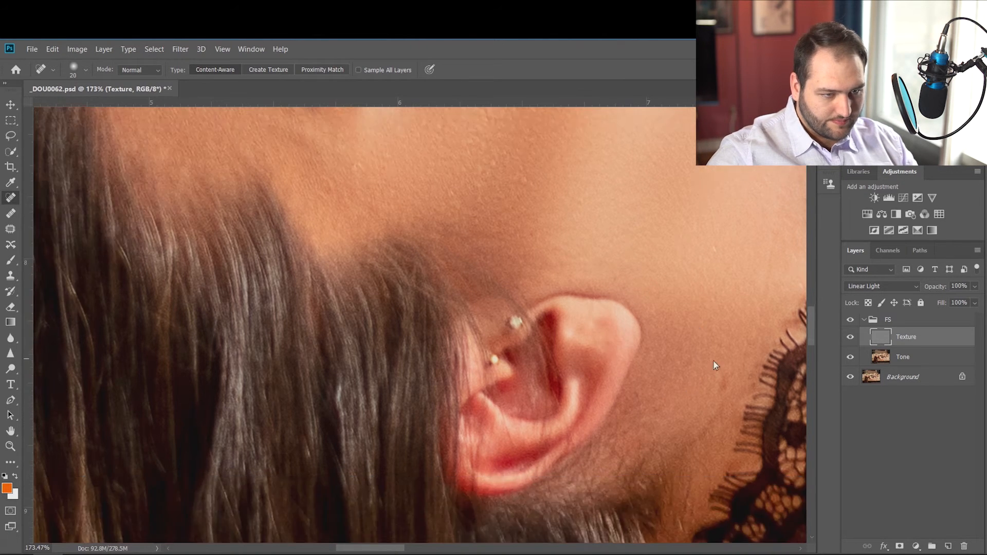
scroll(656, 322, down, 2)
scroll(689, 324, up, 3)
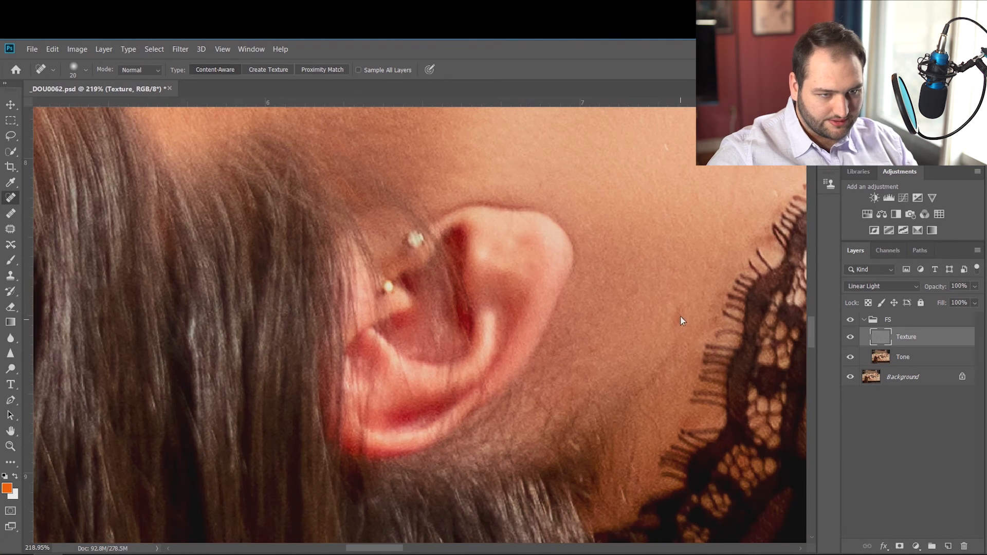
click(632, 289)
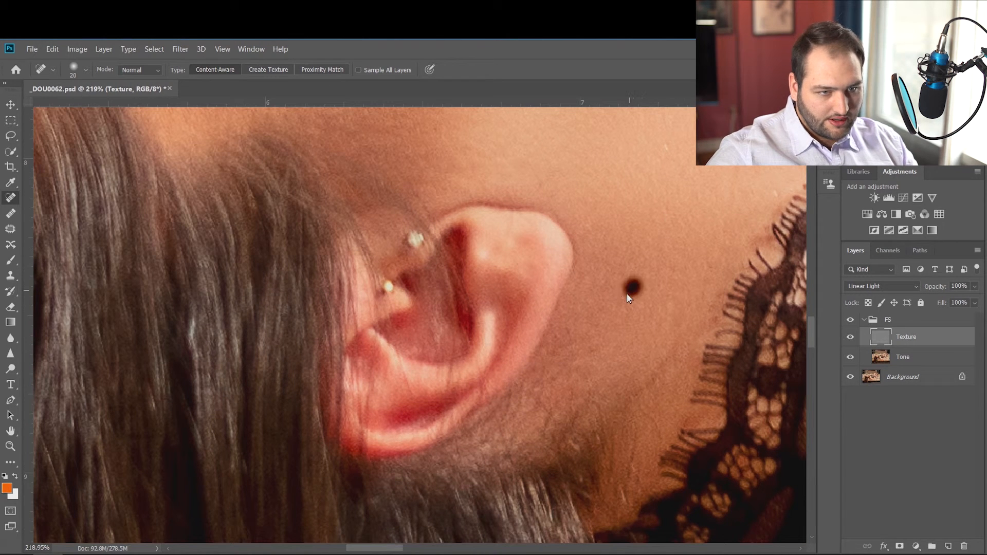
scroll(663, 221, up, 3)
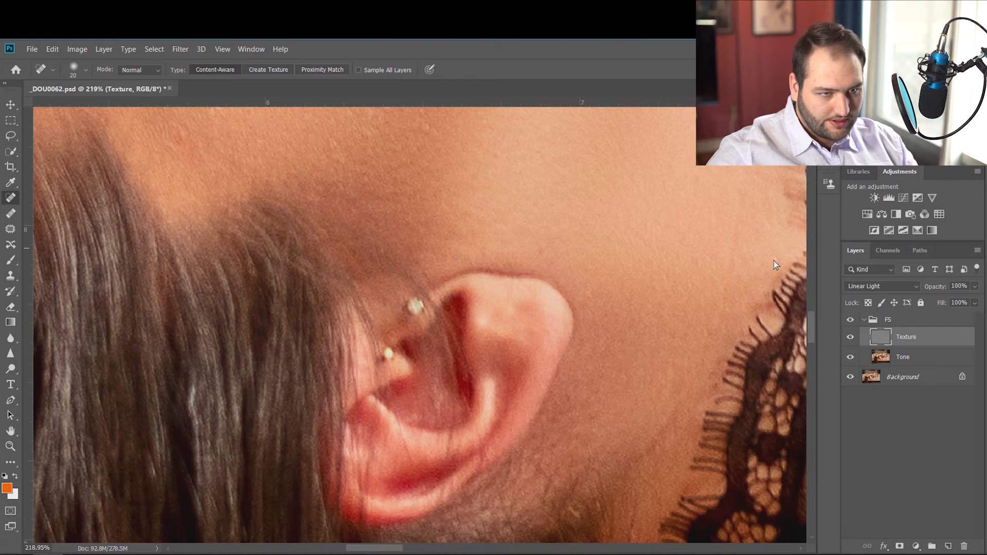
scroll(727, 213, up, 12)
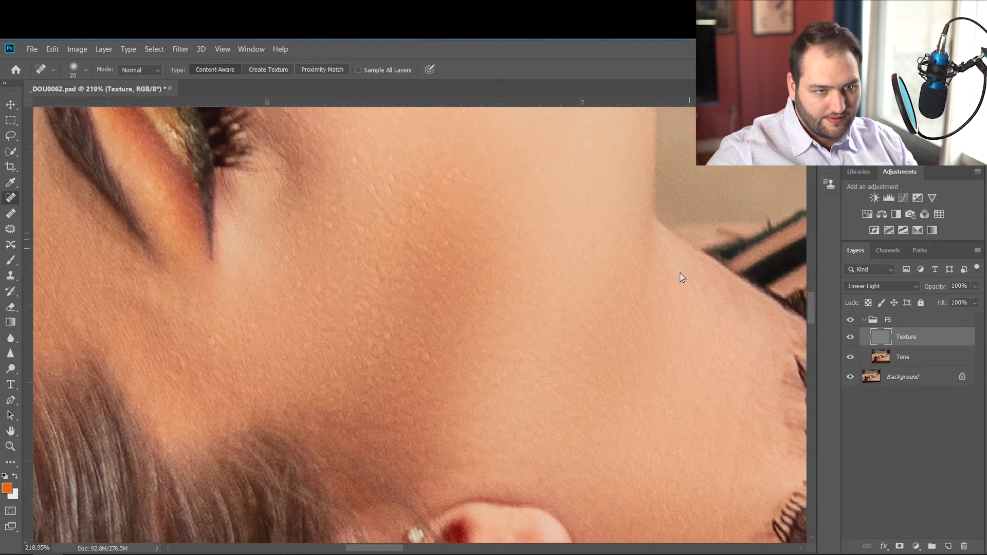
scroll(401, 237, down, 6)
scroll(347, 223, up, 3)
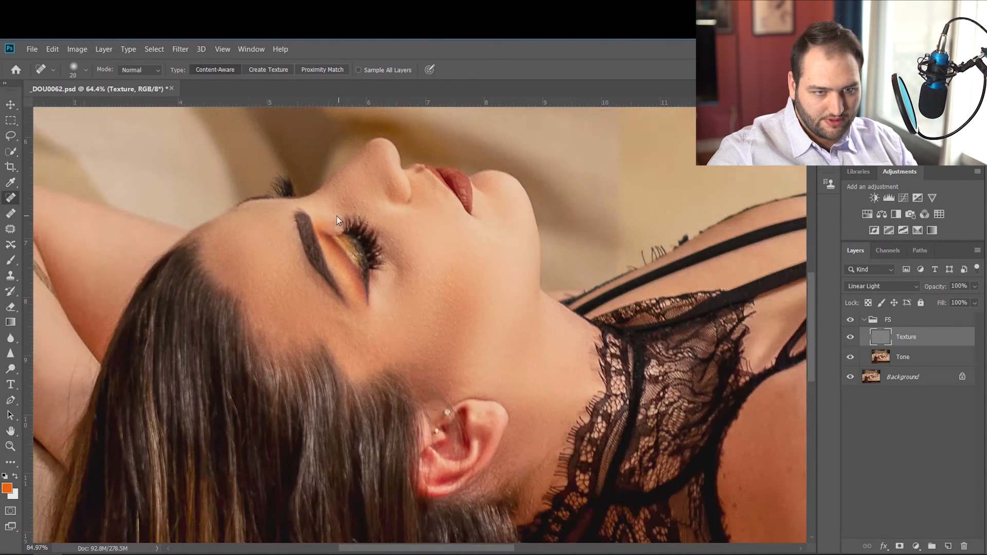
scroll(513, 283, down, 2)
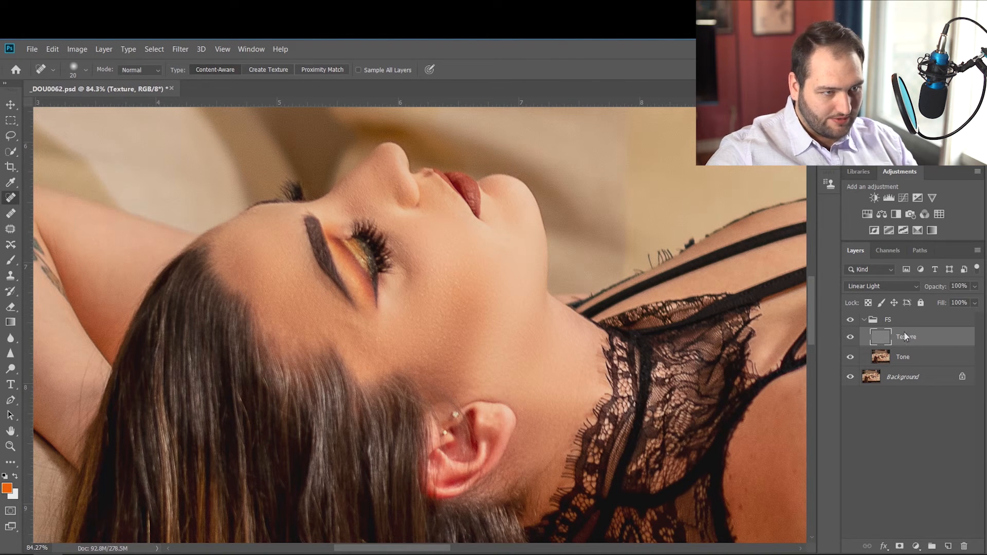
Add a Brightness/Contrast adjustment directly above the Tone layer with brightness 9 and contrast 20.
click(902, 358)
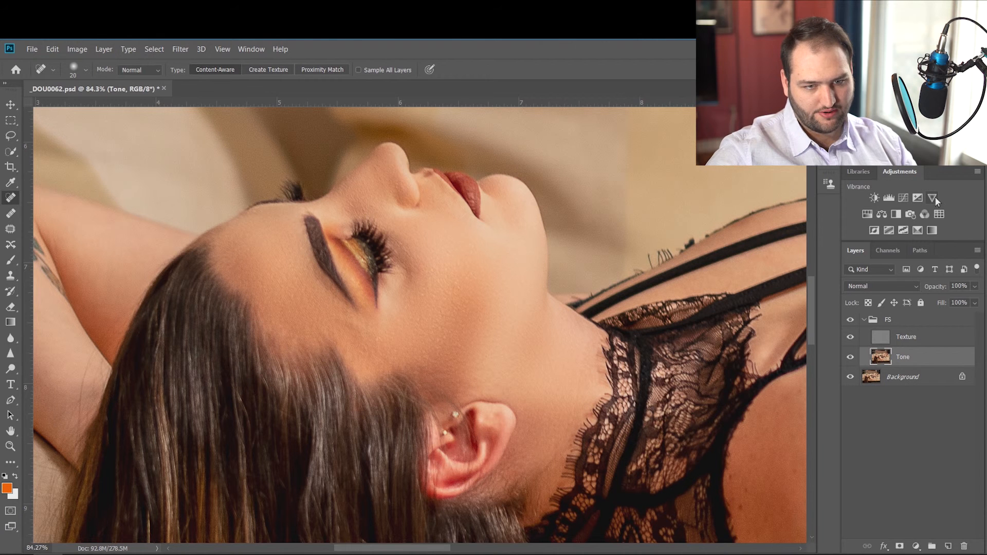
click(878, 200)
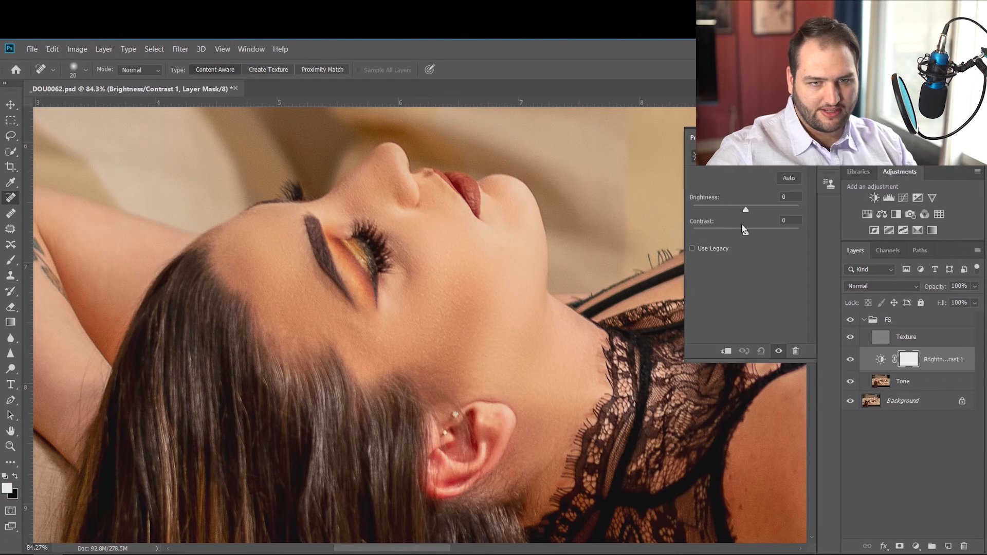
drag(759, 235, 758, 233)
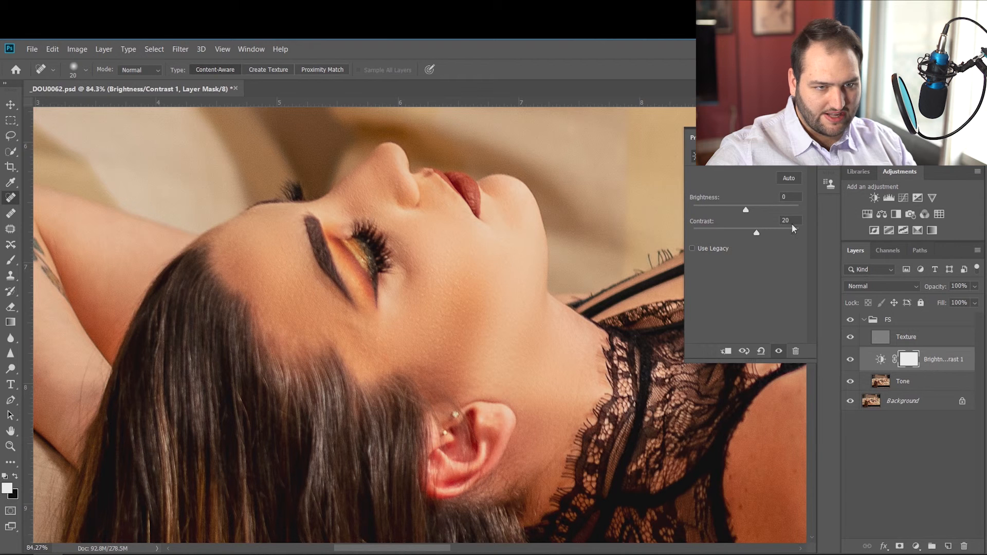
drag(748, 204, 749, 206)
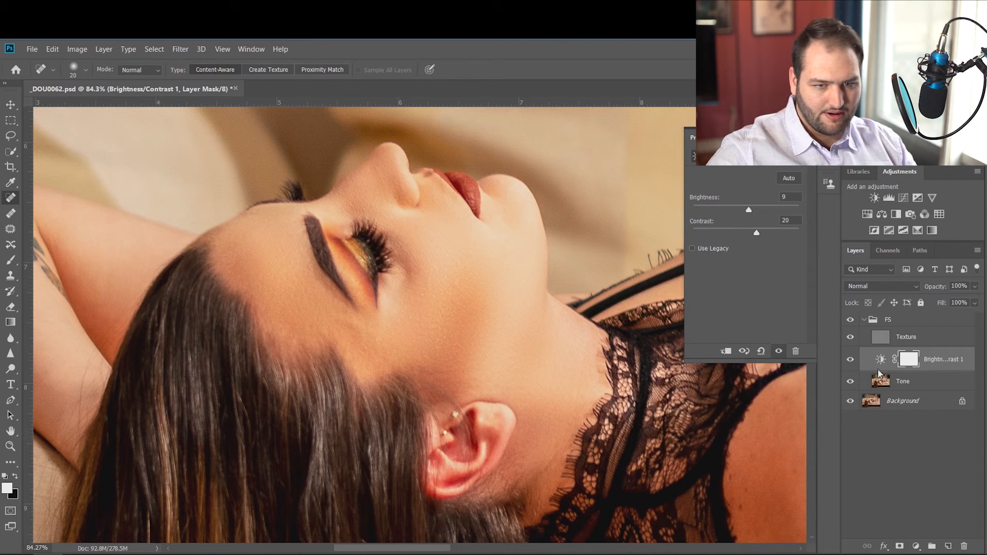
Try the Brightness/Contrast layer above the FS group and back above Tone, and delete it.
drag(882, 362, 888, 316)
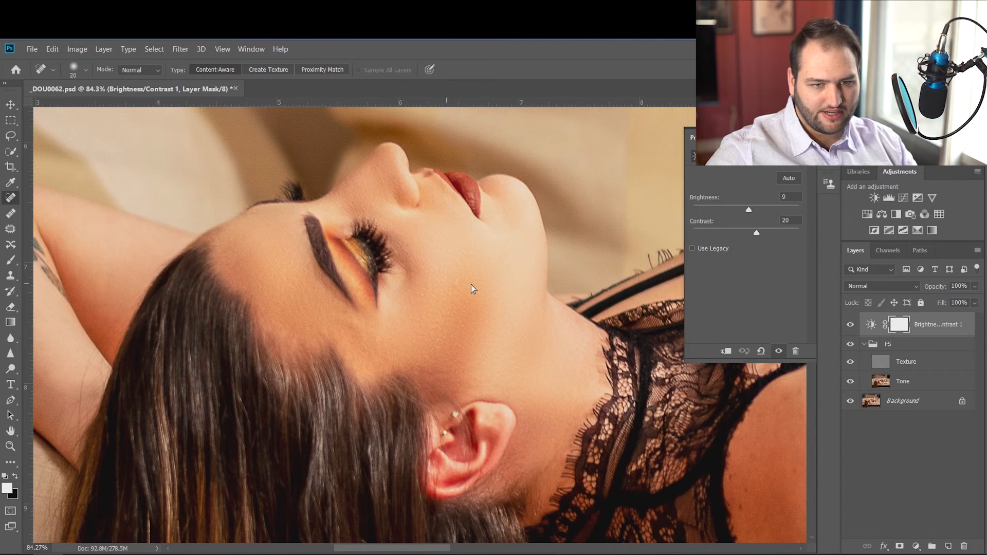
drag(872, 325, 868, 377)
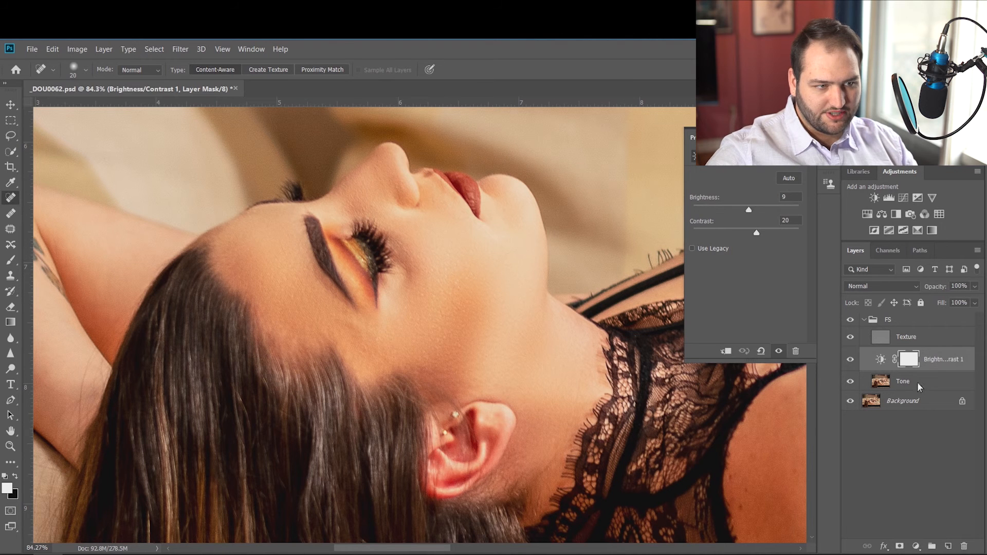
click(880, 382)
click(882, 362)
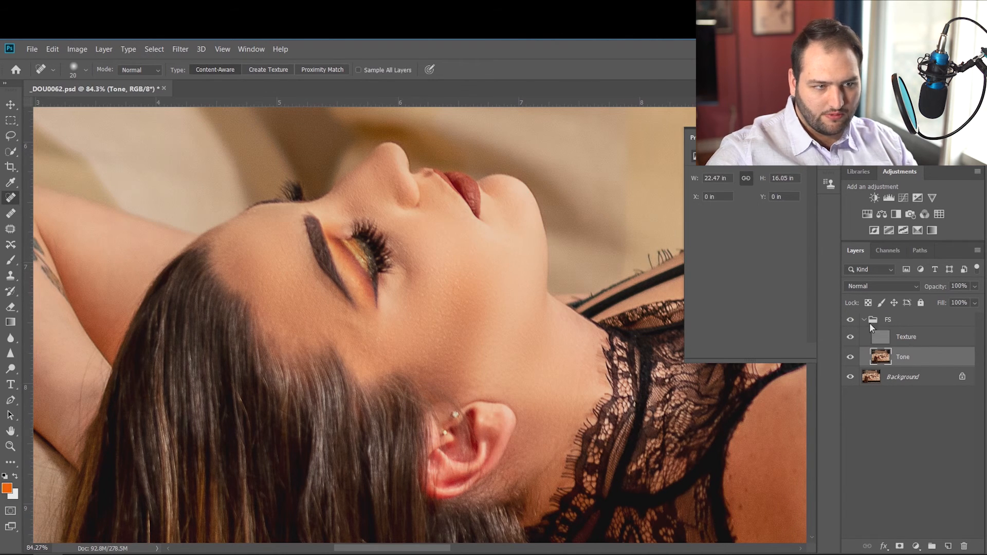
click(918, 335)
click(914, 358)
click(914, 335)
click(908, 356)
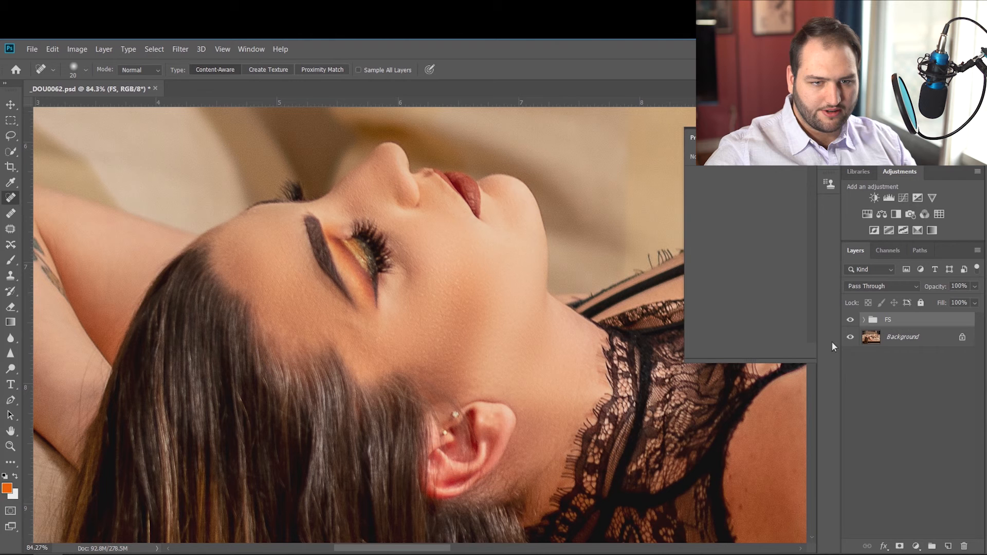
Compare the face before and after retouching by hiding and showing the FS group, and leave the group collapsed.
click(850, 320)
click(850, 319)
click(850, 318)
click(850, 318)
click(850, 319)
click(850, 319)
click(863, 320)
click(851, 320)
click(850, 319)
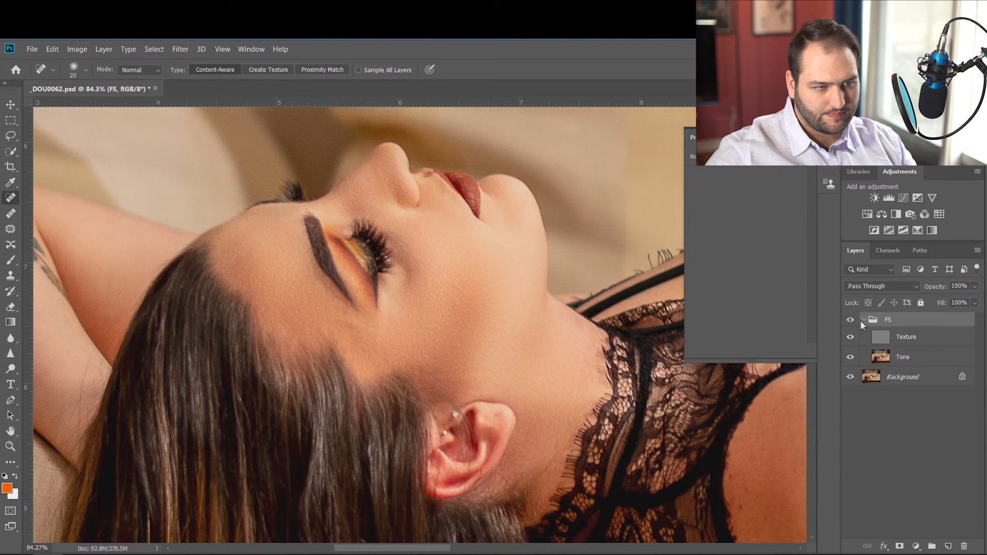
click(863, 320)
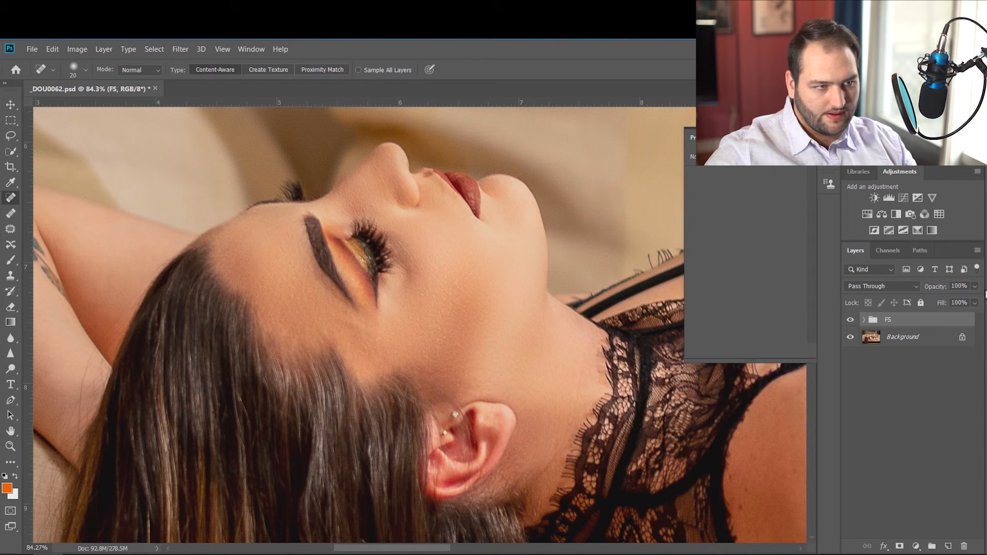
Set the FS group's opacity to 85% and deselect the group.
click(961, 286)
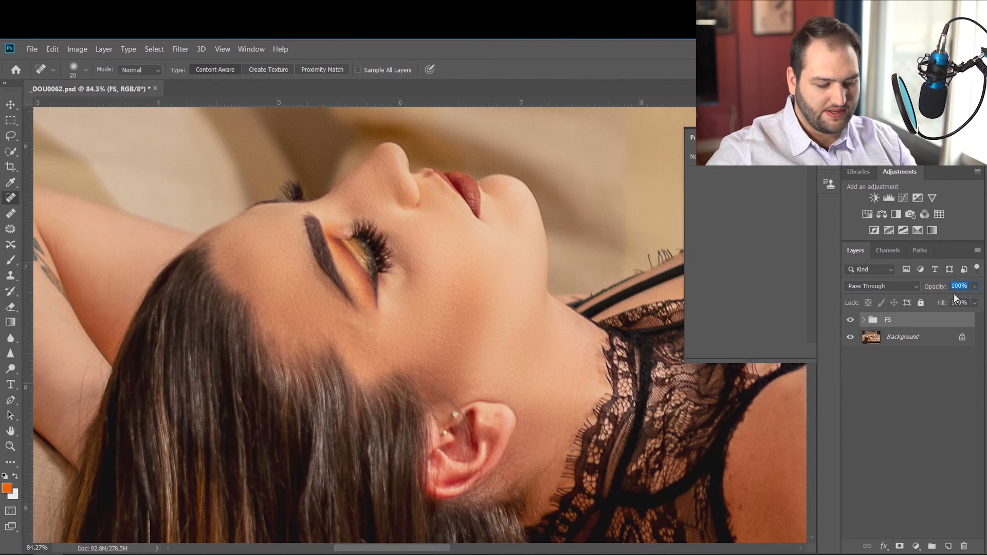
text(85)
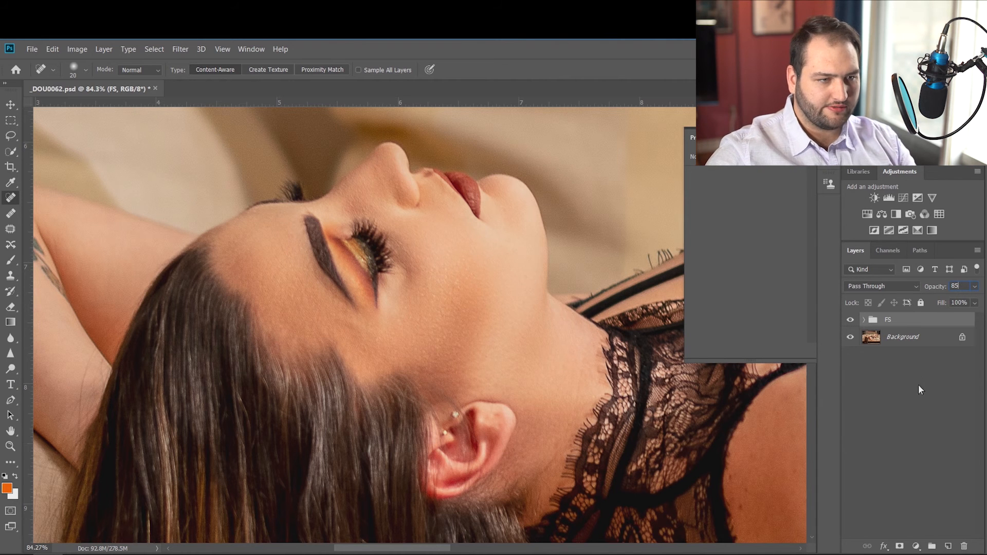
click(934, 413)
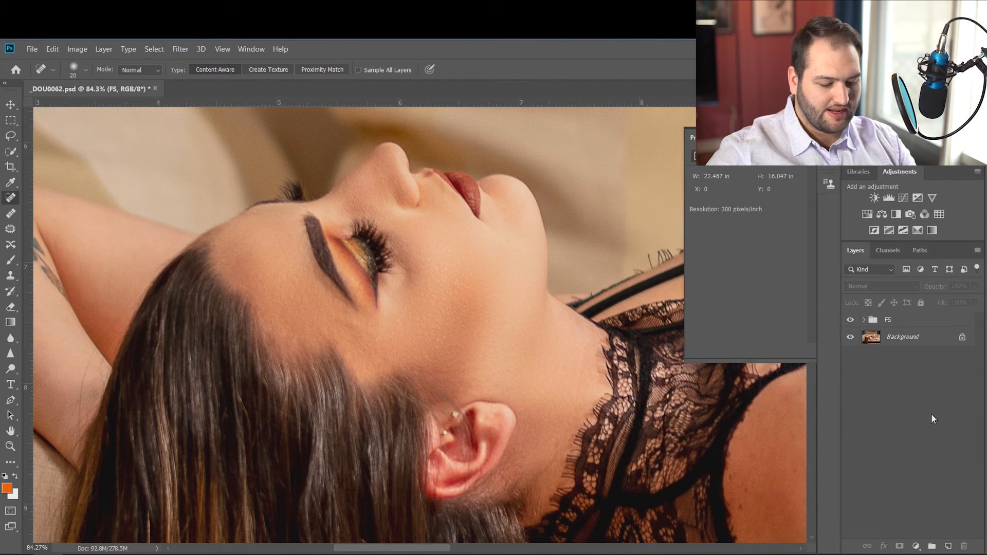
Compare the retouched and original image, close up and as a whole, by toggling the FS group's visibility.
click(849, 320)
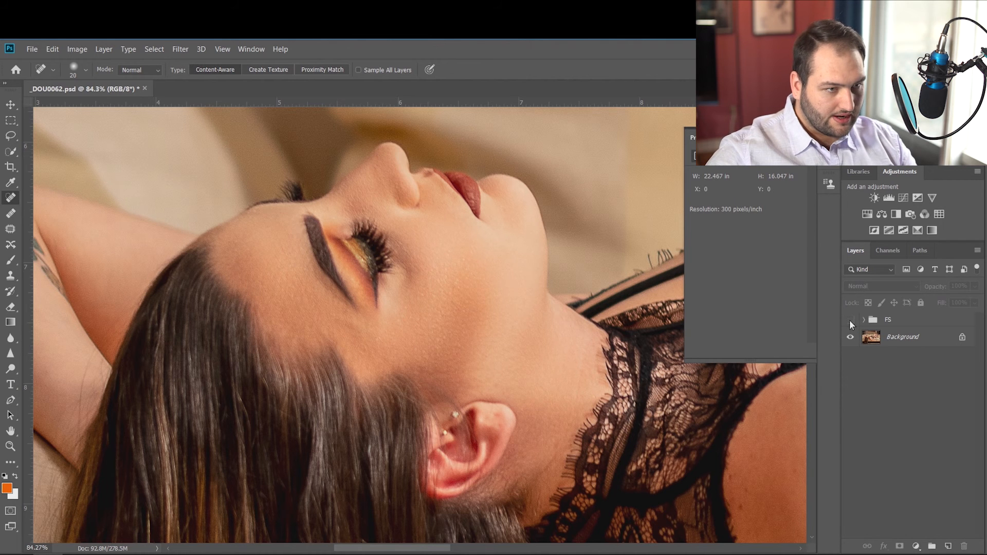
click(849, 320)
click(849, 319)
scroll(364, 353, down, 8)
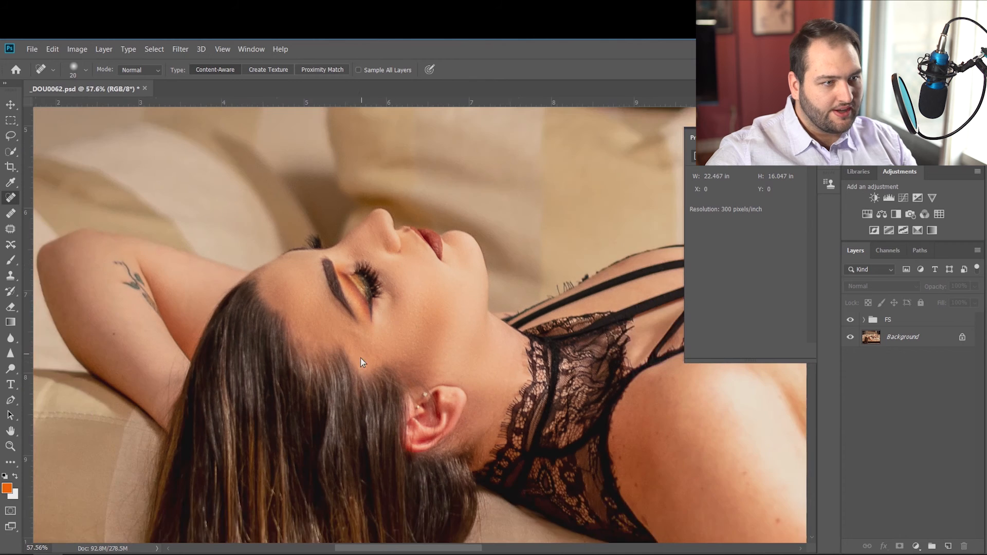
scroll(535, 439, down, 2)
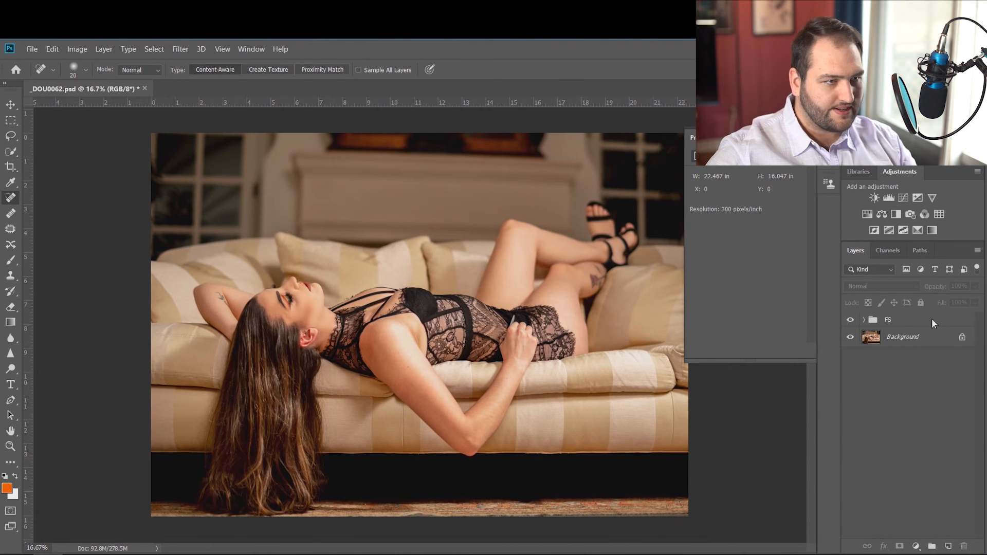
click(850, 320)
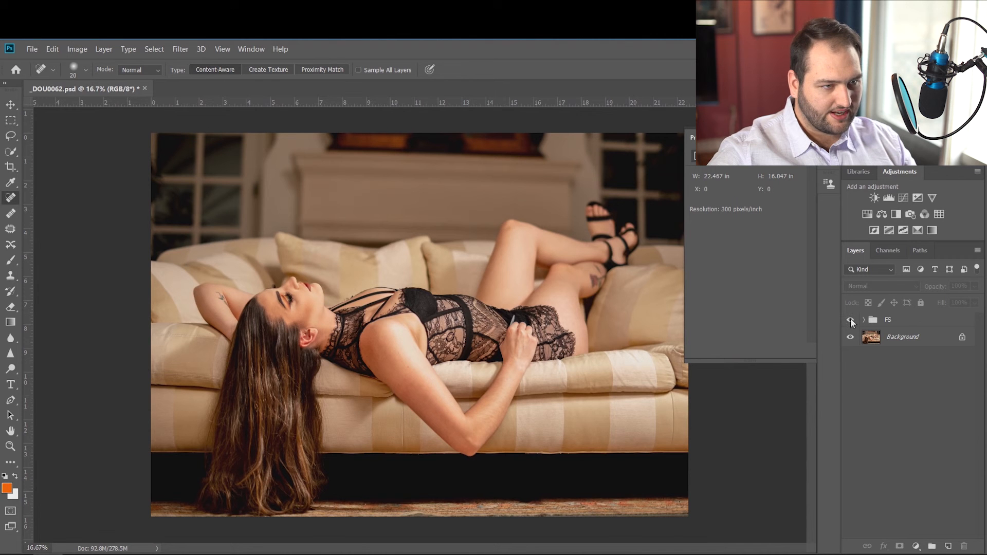
click(850, 320)
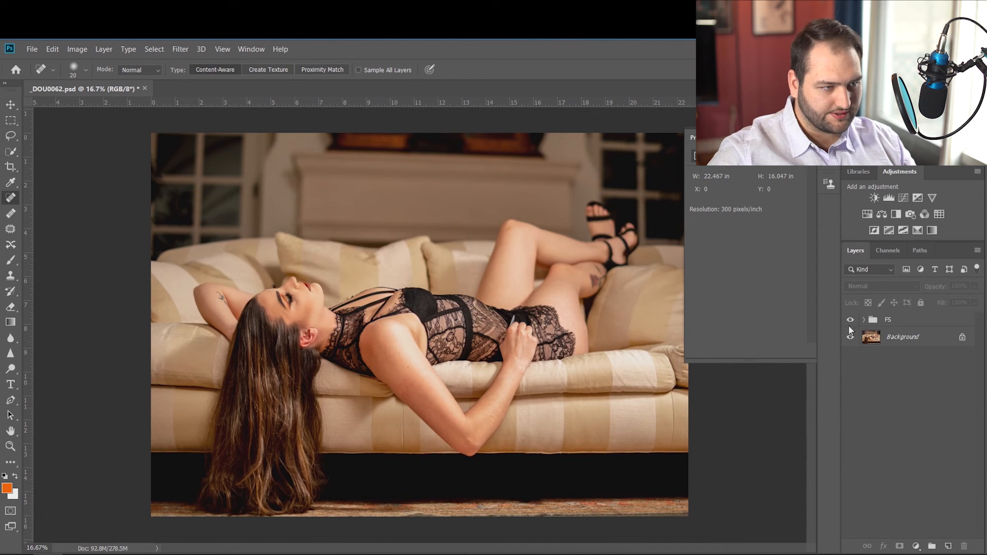
scroll(416, 373, up, 2)
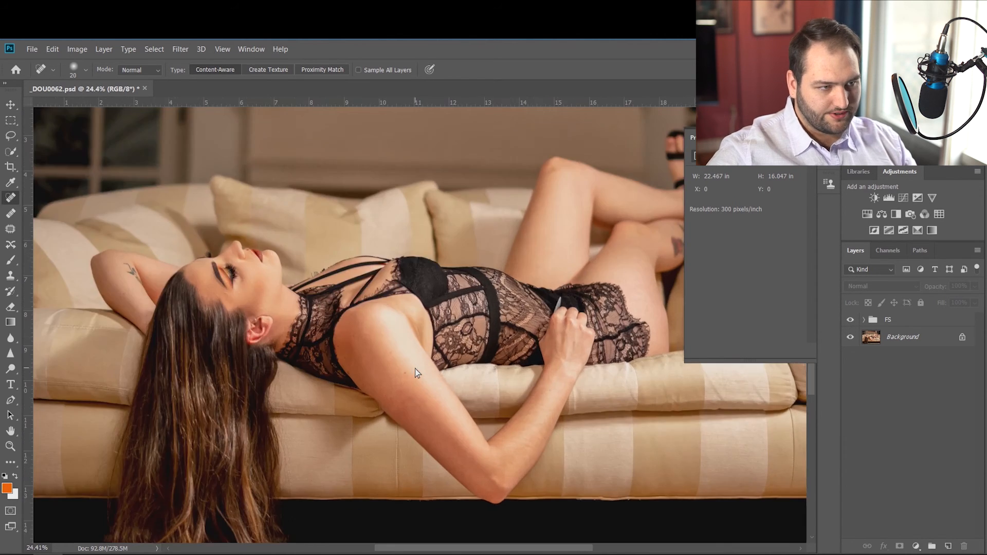
scroll(415, 374, up, 2)
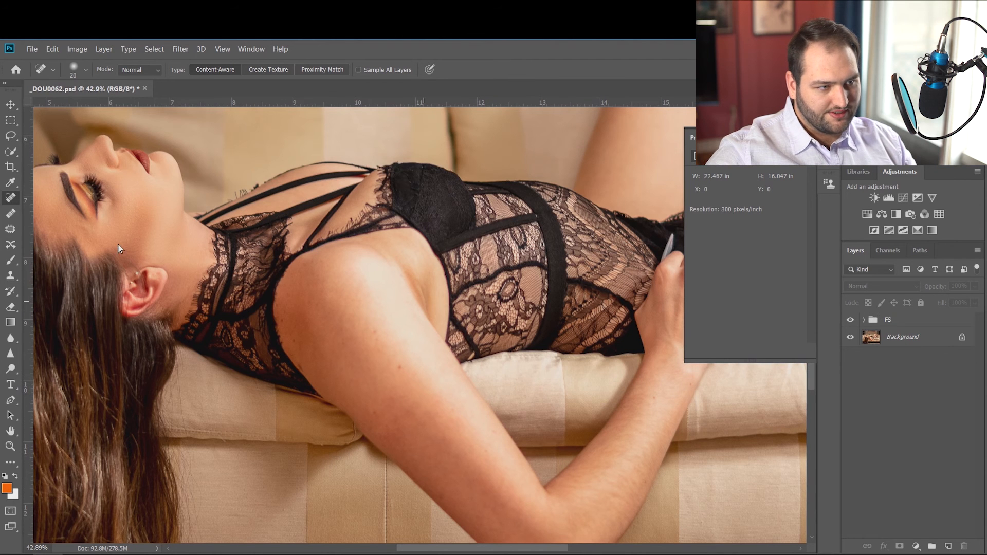
Lower the FS group's opacity to 75% and deselect the group.
click(911, 322)
click(959, 286)
text(75)
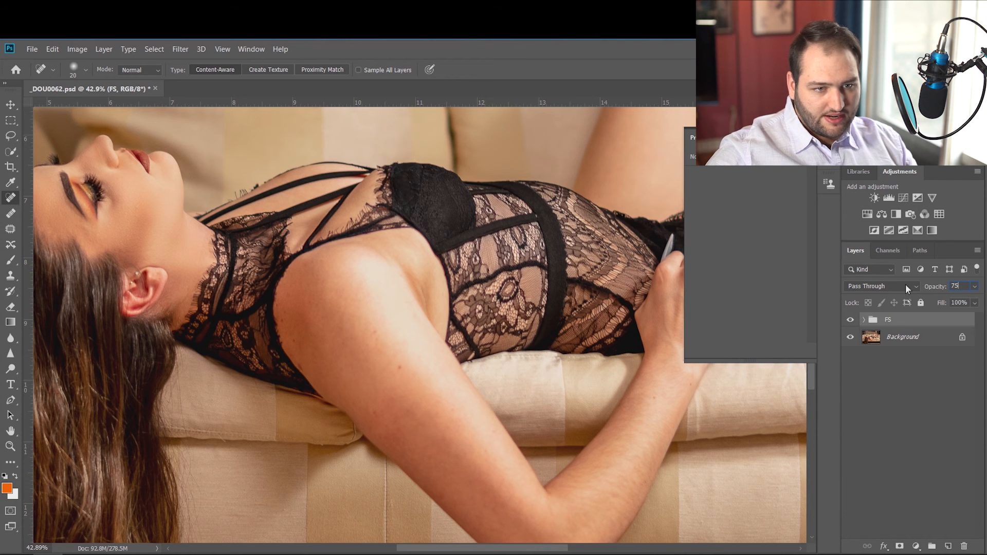
key(Return)
click(876, 407)
Fit the whole photo in view and check the final effect by hiding and showing the FS group.
scroll(123, 239, down, 2)
key(super)
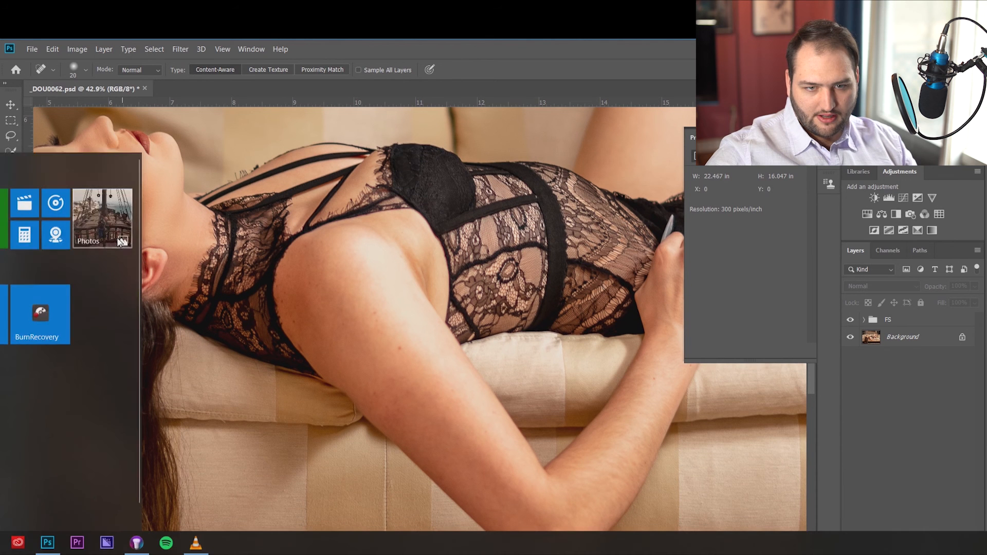
click(299, 254)
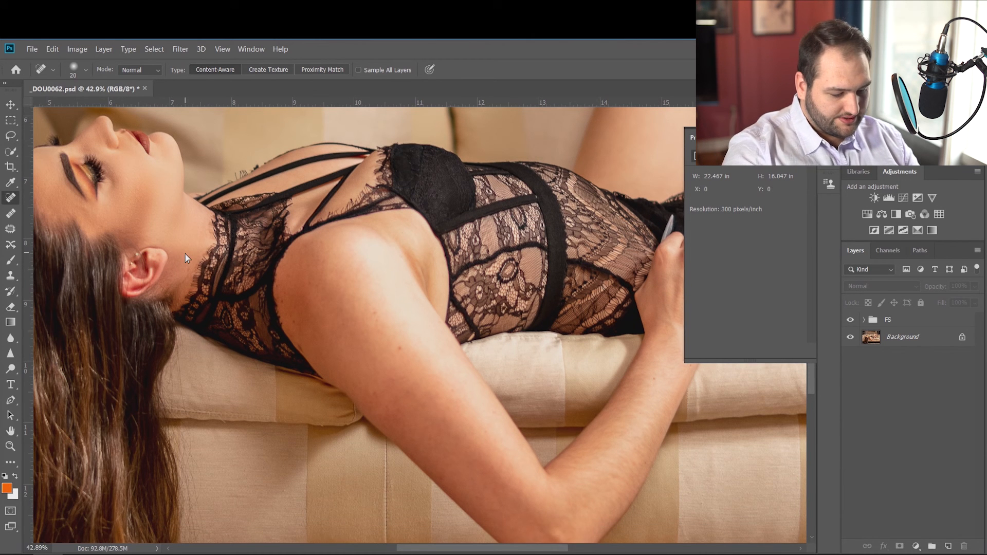
key(ctrl+0)
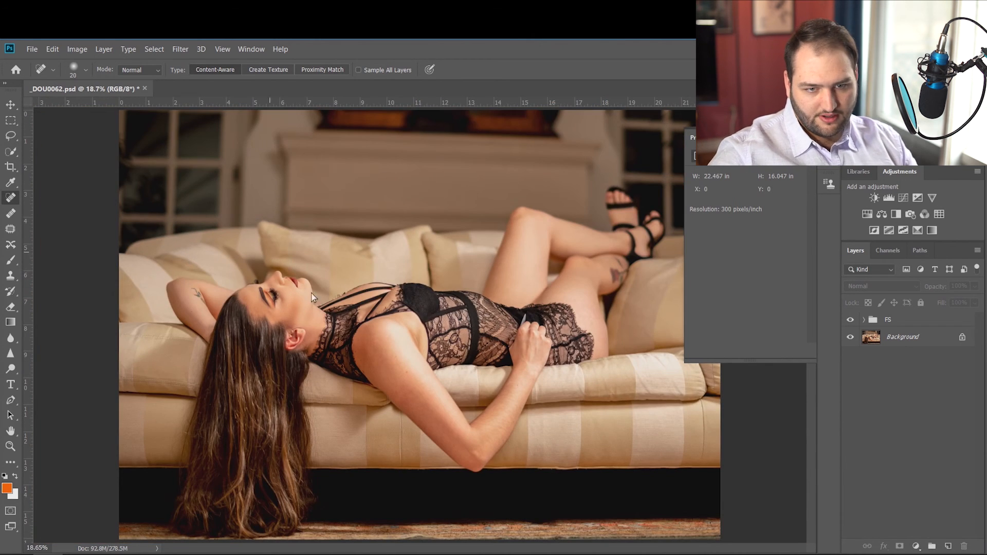
click(849, 319)
click(849, 320)
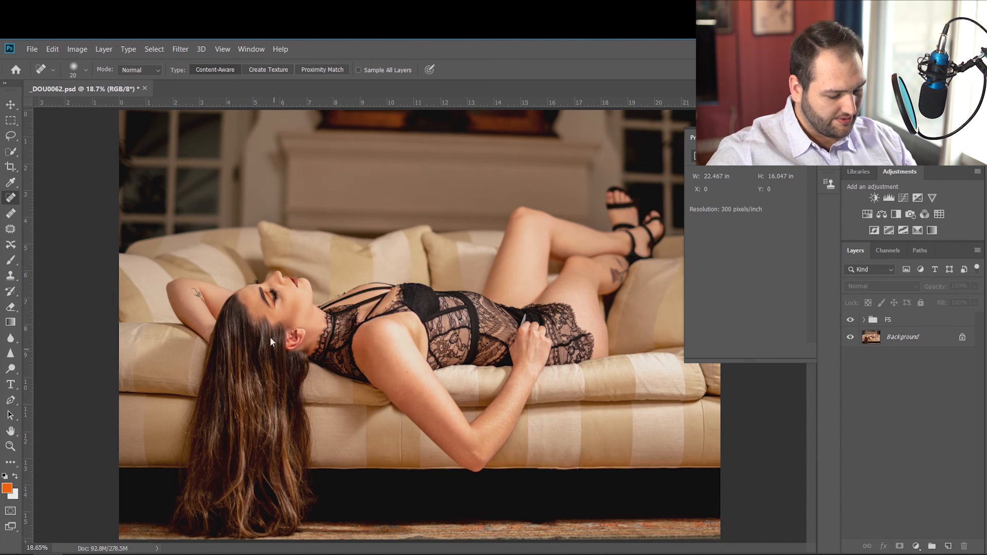
Inspect the retouched skin on the face, raised arm, shoulder and legs, both close up and in the whole photo.
scroll(237, 322, up, 2)
scroll(252, 349, up, 2)
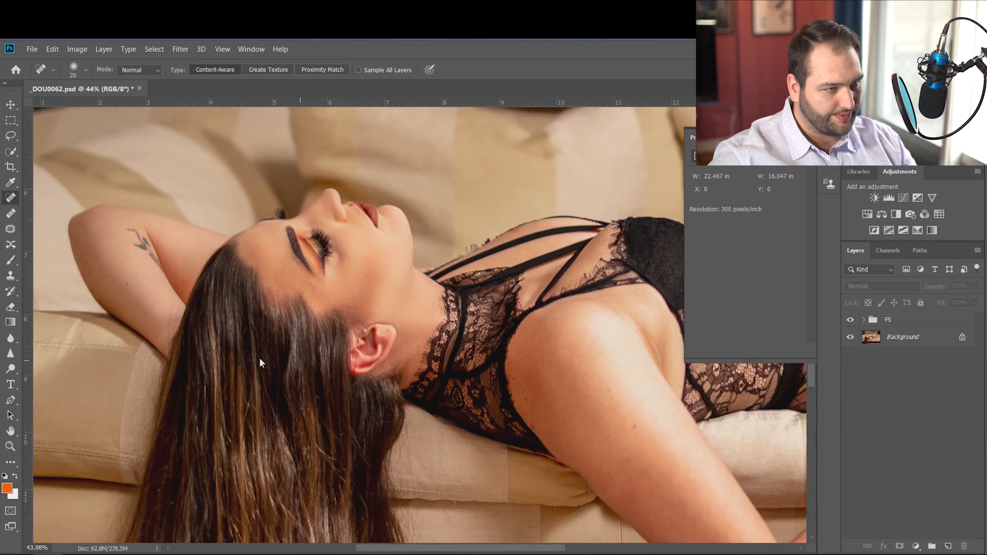
scroll(237, 351, up, 2)
scroll(210, 344, left, 3)
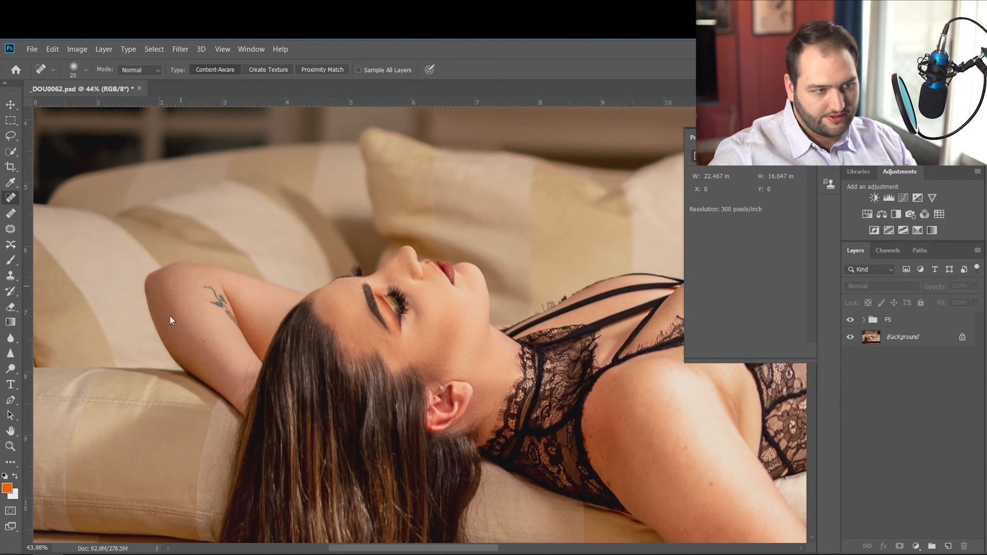
scroll(519, 389, down, 3)
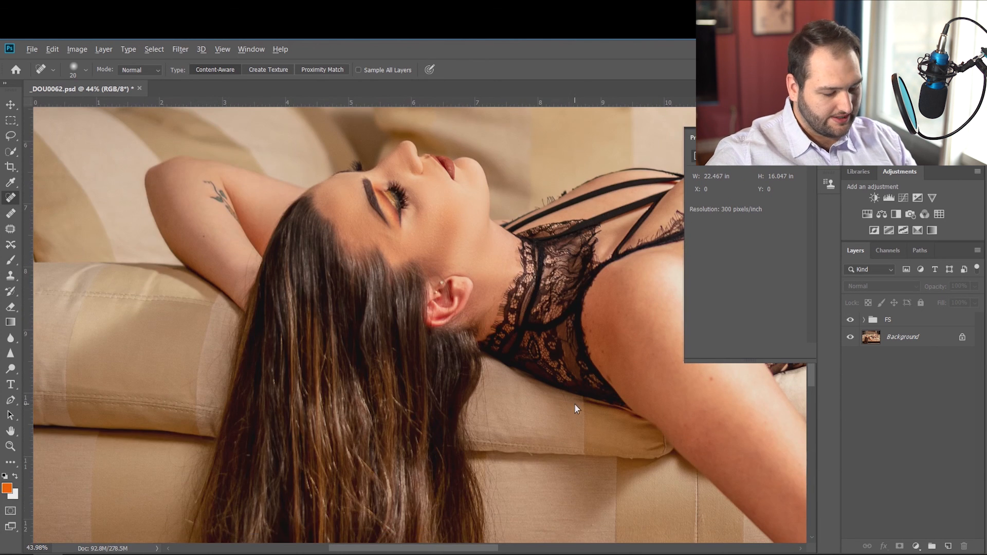
scroll(575, 403, down, 5)
scroll(559, 331, up, 2)
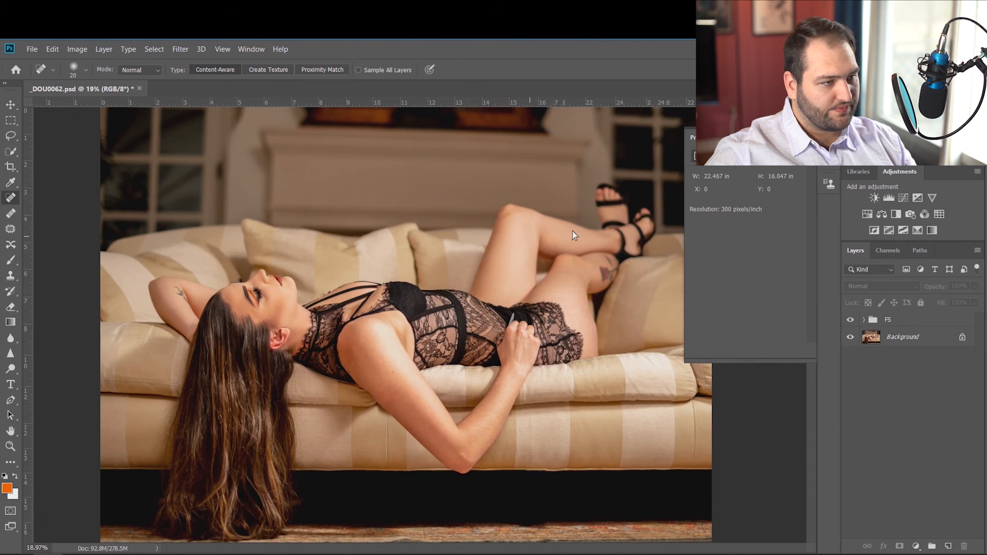
scroll(395, 383, up, 1)
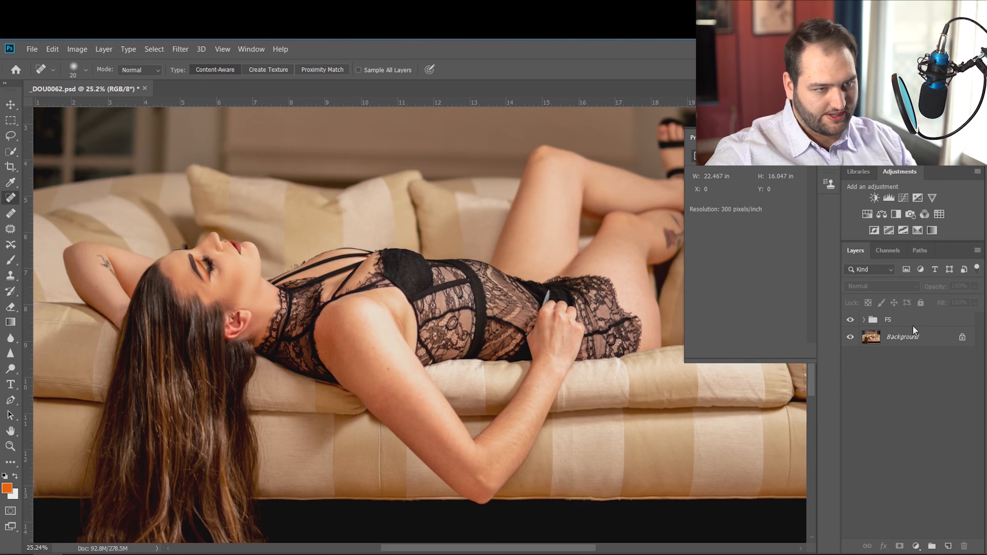
Hide and show the FS group to compare the retouch with the original, and leave the group deselected.
click(899, 322)
click(850, 319)
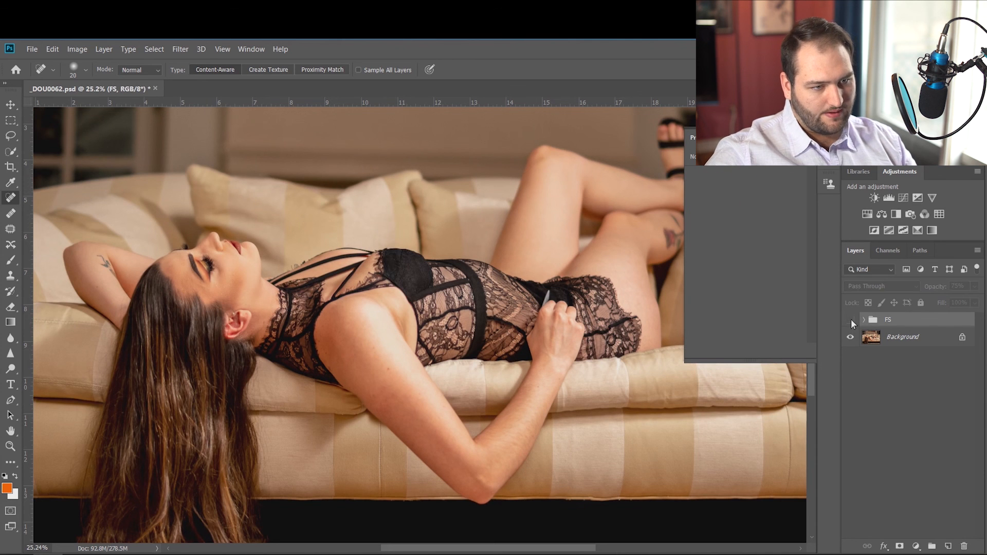
click(850, 319)
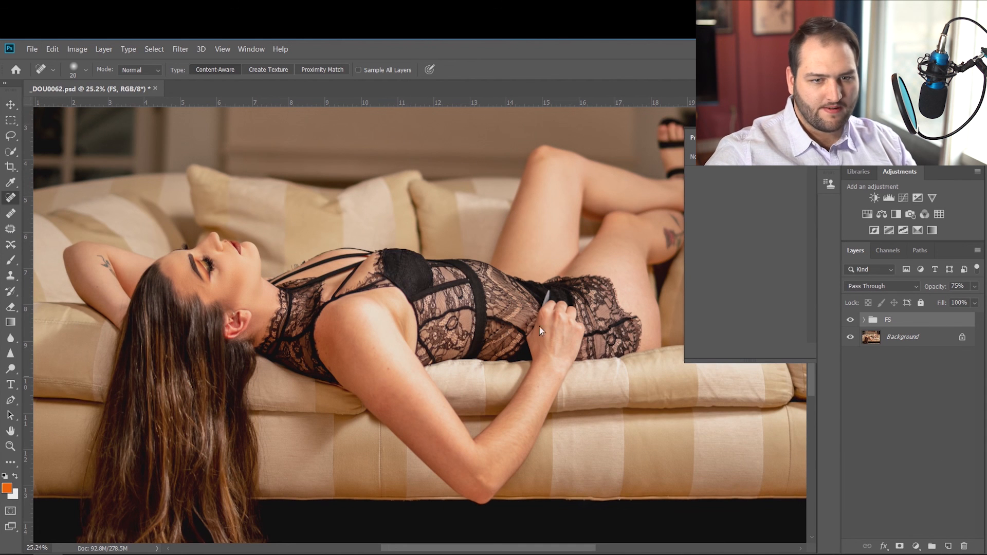
scroll(394, 295, down, 2)
key(super)
key(Escape)
scroll(384, 275, down, 2)
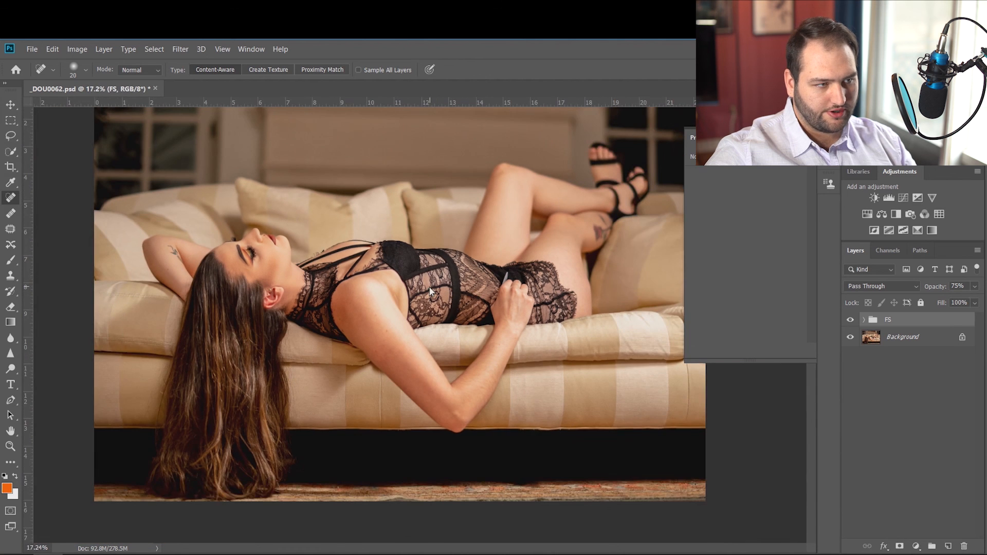
click(906, 373)
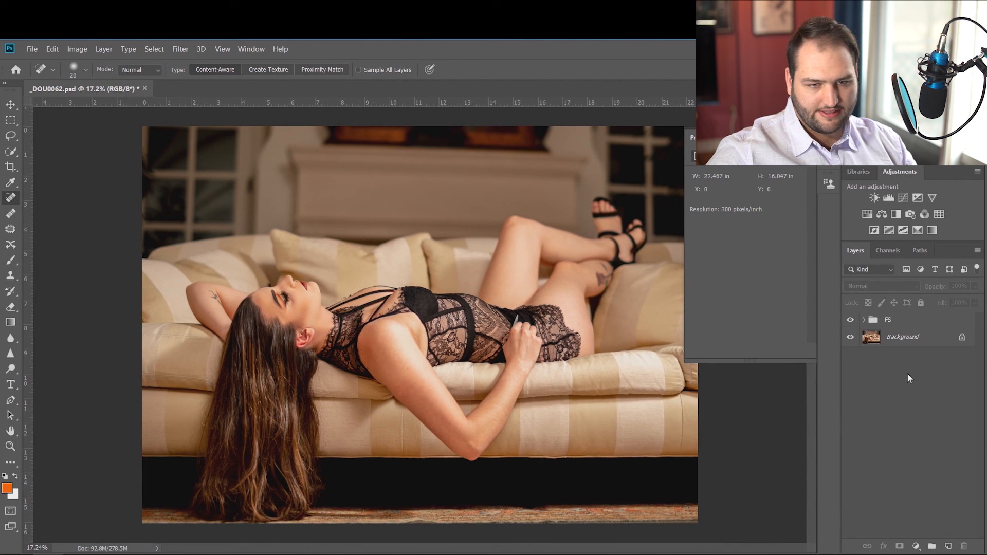